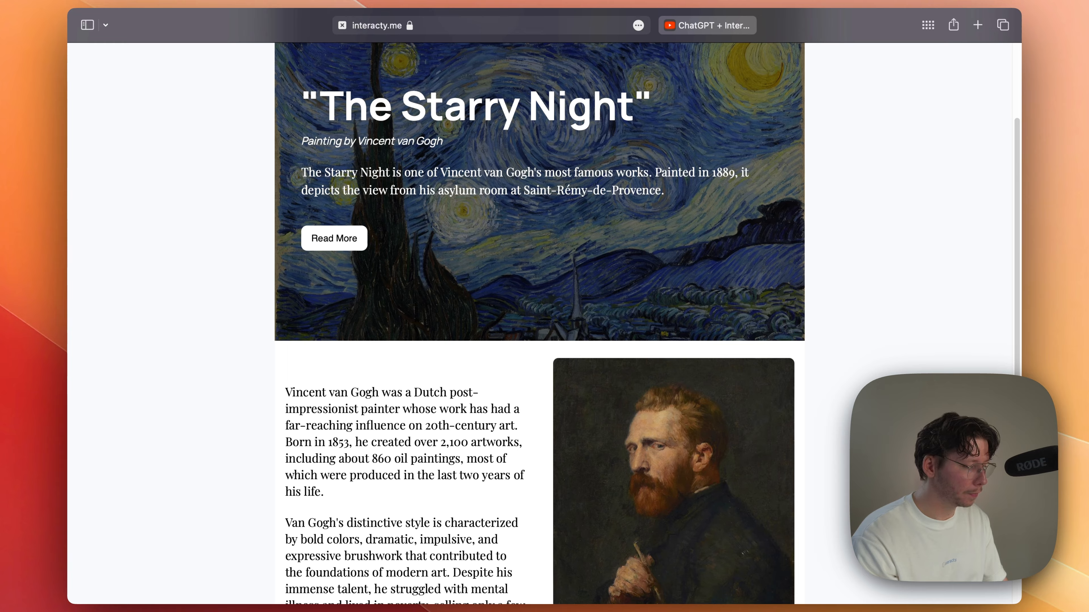
# Step: Switch to the YouTube video about ChatGPT and Interacty, expand its description and copy the full quiz prompt
pyautogui.hotkey('ctrl', 'Tab')
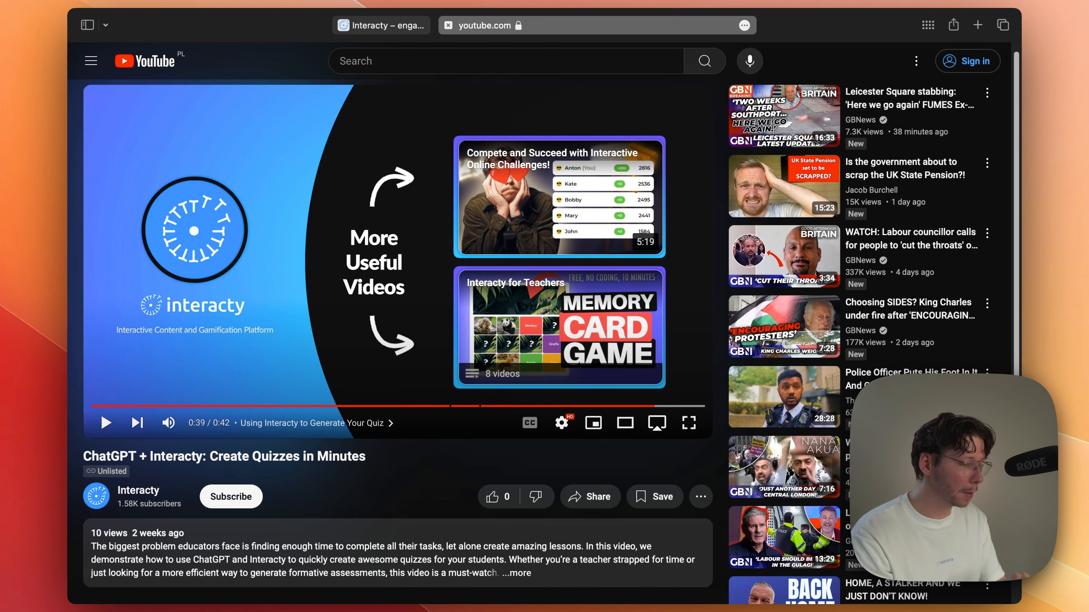
pyautogui.scroll(-5, 243, 139)
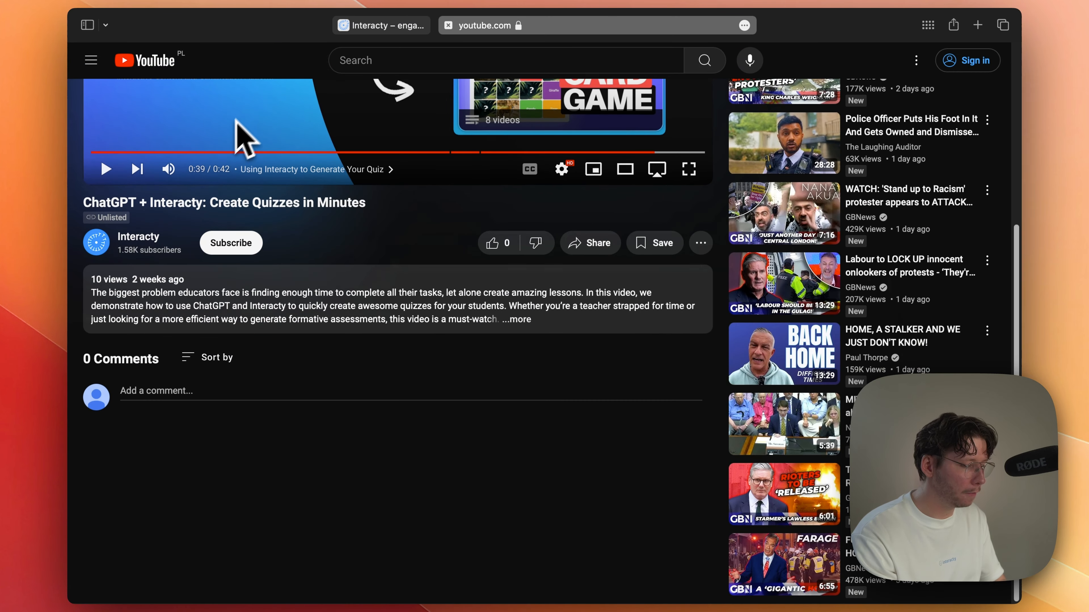
pyautogui.click(295, 322)
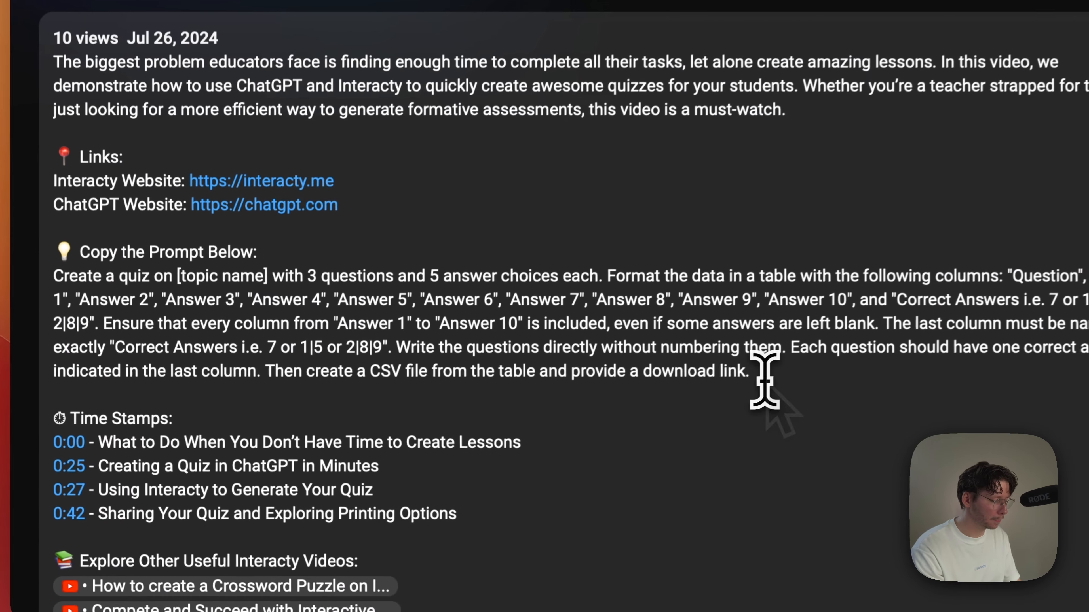
pyautogui.moveTo(480, 467); pyautogui.dragTo(207, 468)
pyautogui.moveTo(264, 373); pyautogui.dragTo(47, 270)
pyautogui.rightClick(234, 315)
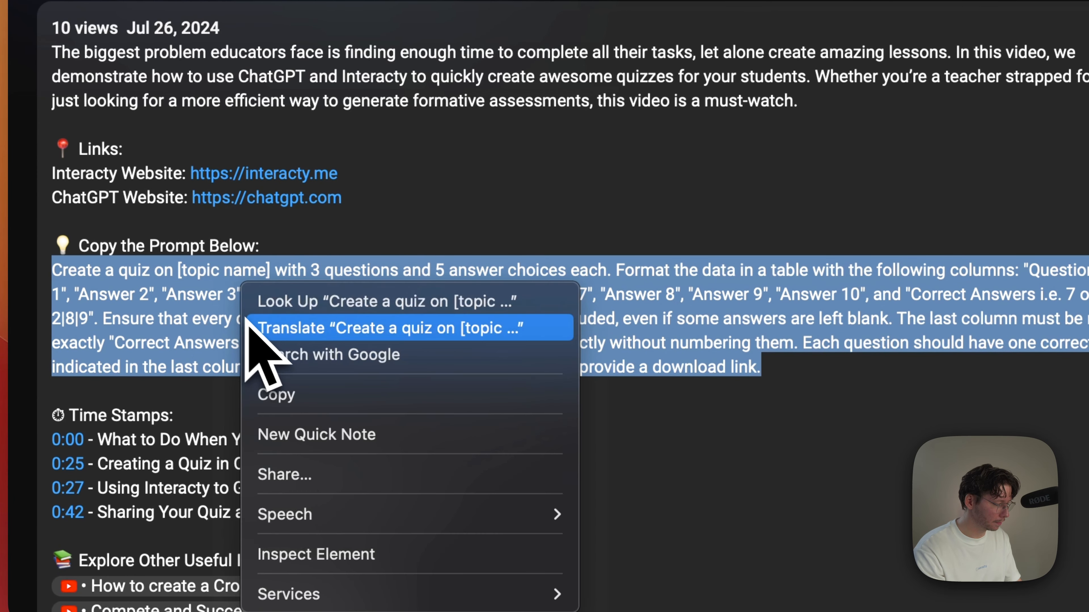
pyautogui.click(314, 394)
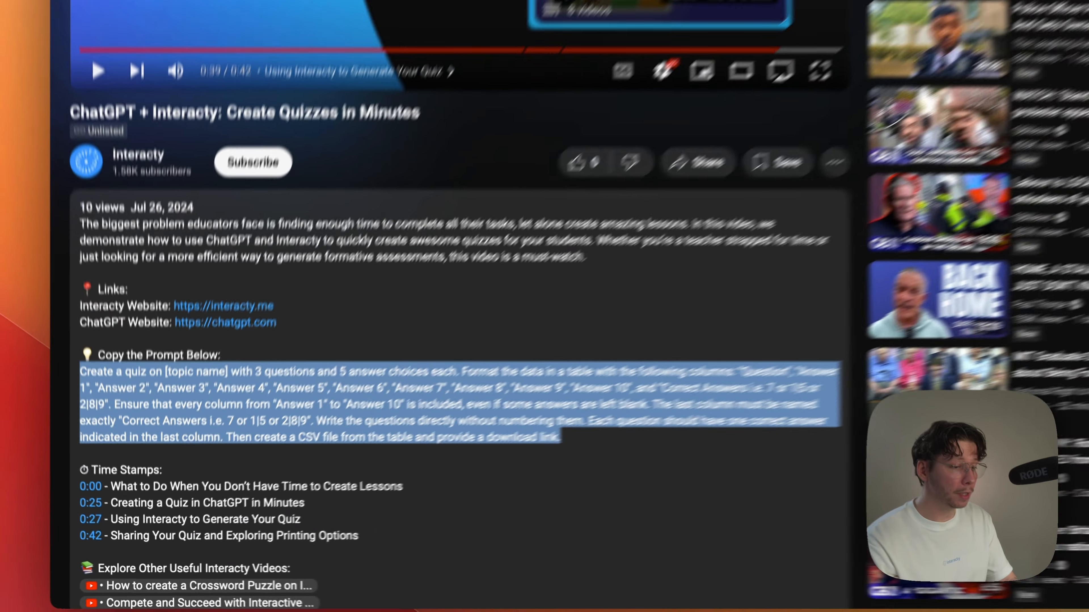
# Step: Open chatgpt.com in a new tab and paste the copied quiz prompt into the message box
pyautogui.press('super+t')
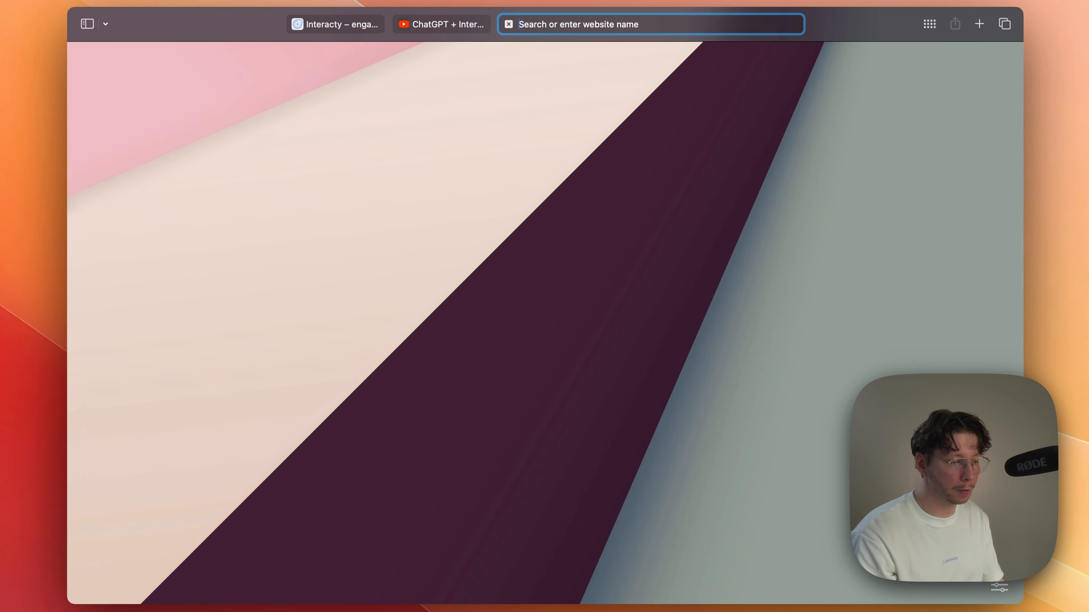
pyautogui.write('chatgpt.com')
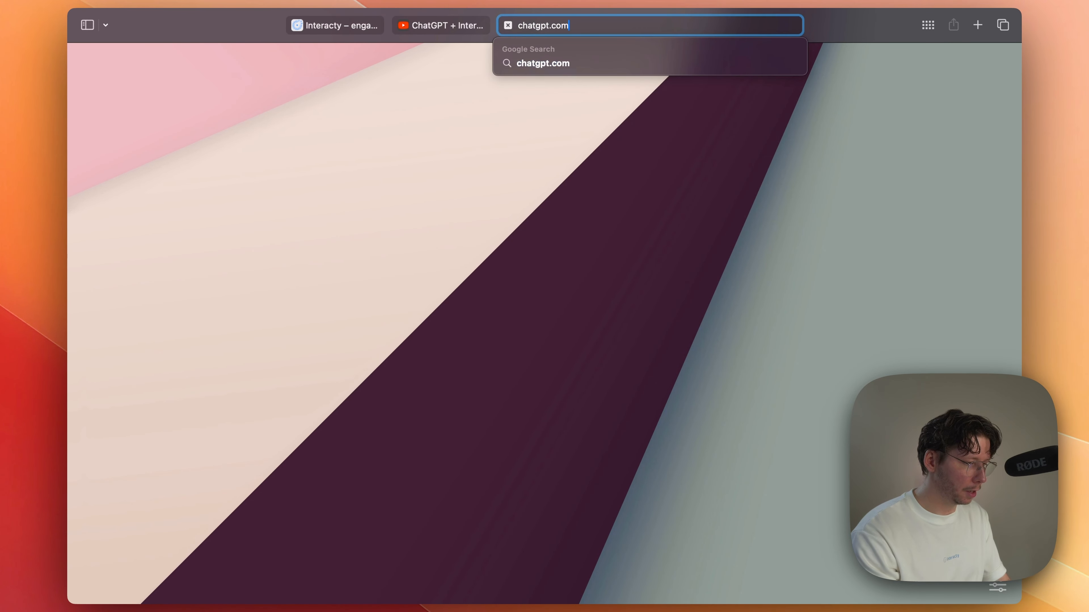
pyautogui.press('Return')
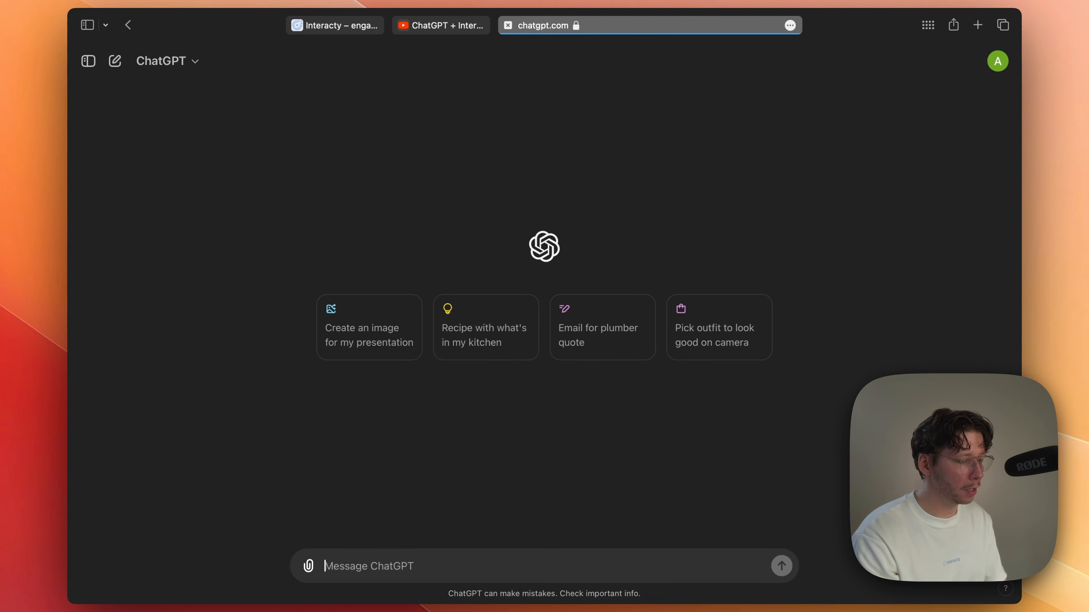
pyautogui.press('super+v')
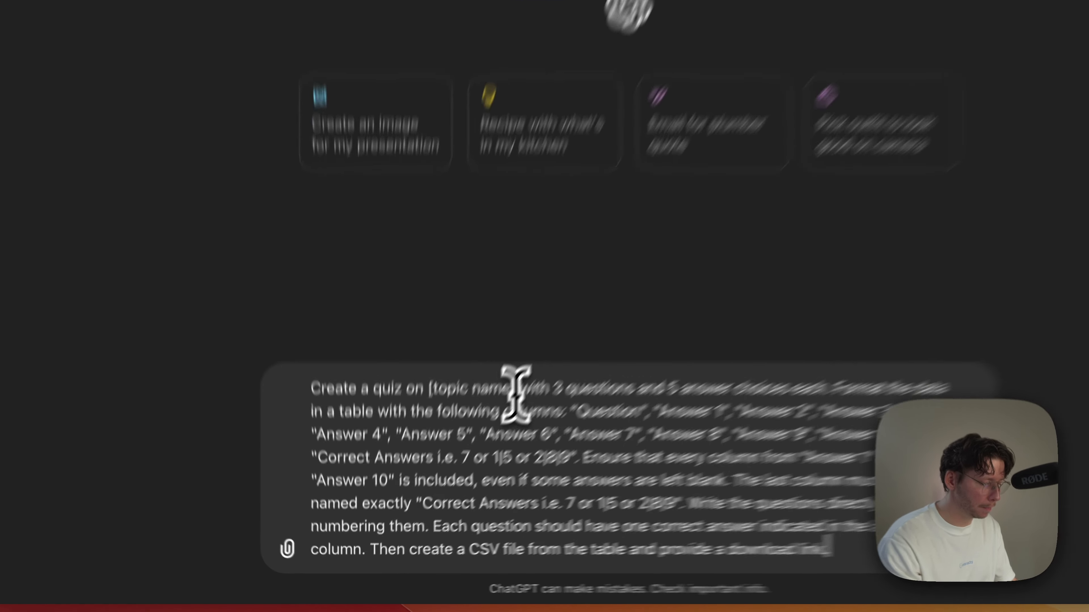
# Step: Change the prompt's topic to "major battles of the civil war", with 10 questions and 3 answer choices each
pyautogui.moveTo(468, 458); pyautogui.dragTo(448, 460)
pyautogui.moveTo(537, 323); pyautogui.dragTo(453, 316)
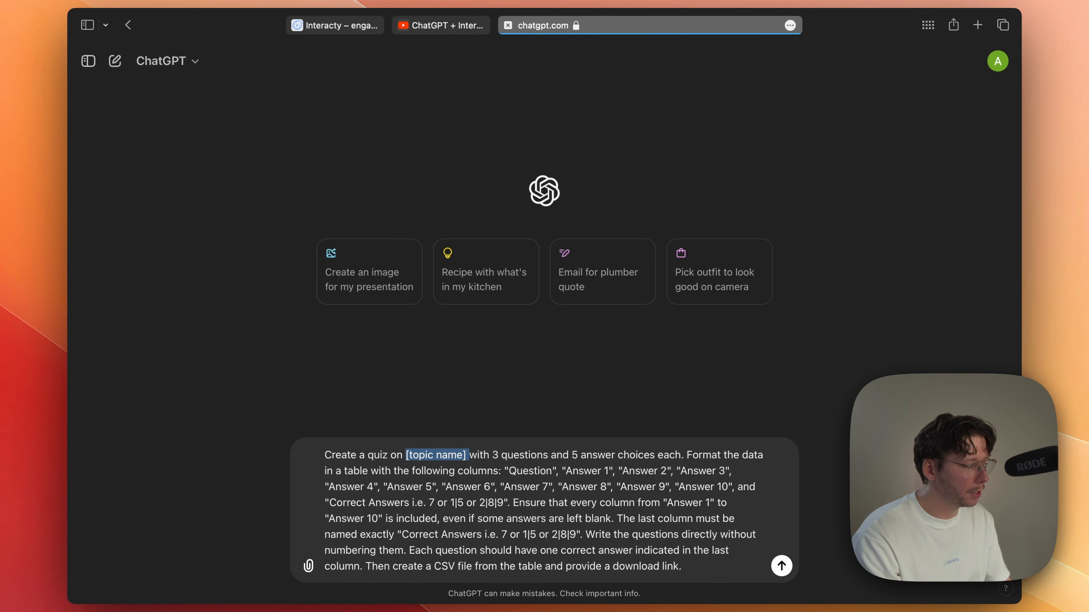
pyautogui.write('major battles of')
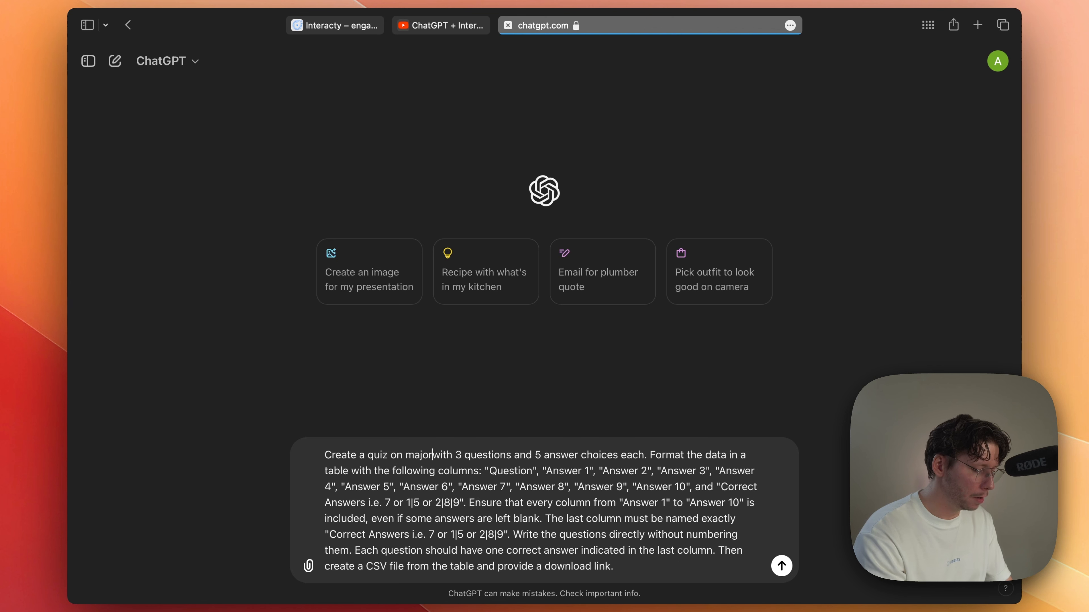
pyautogui.write(' the civil war')
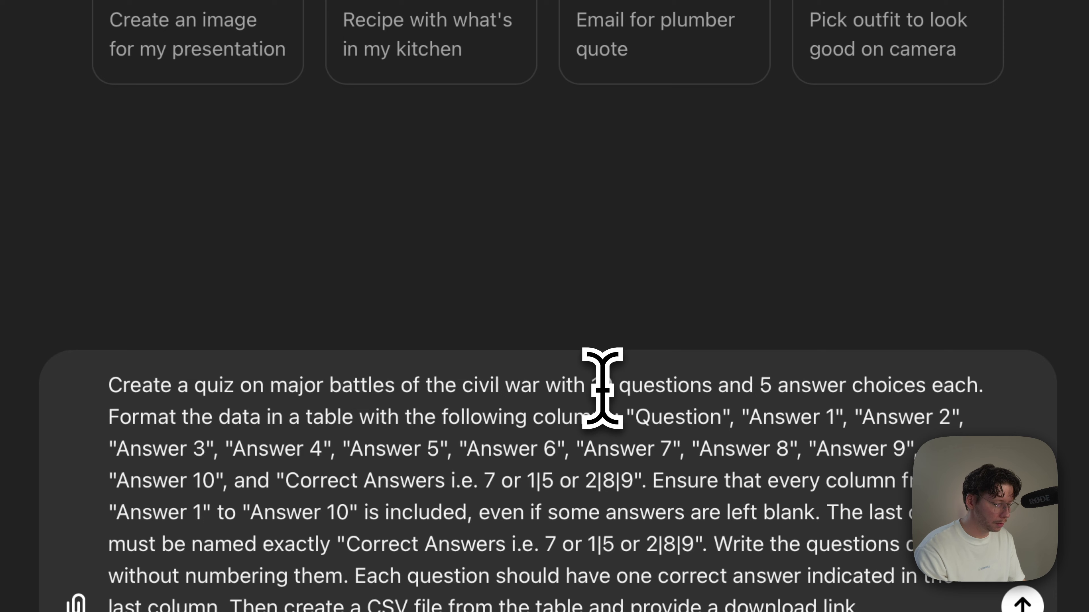
pyautogui.doubleClick(568, 456)
pyautogui.write('10')
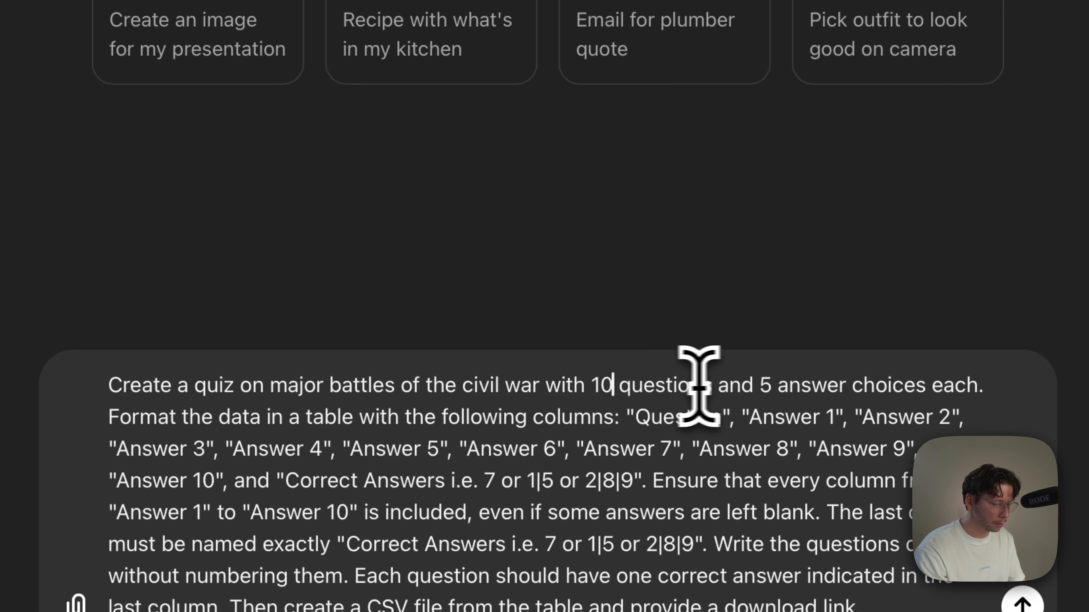
pyautogui.write('3')
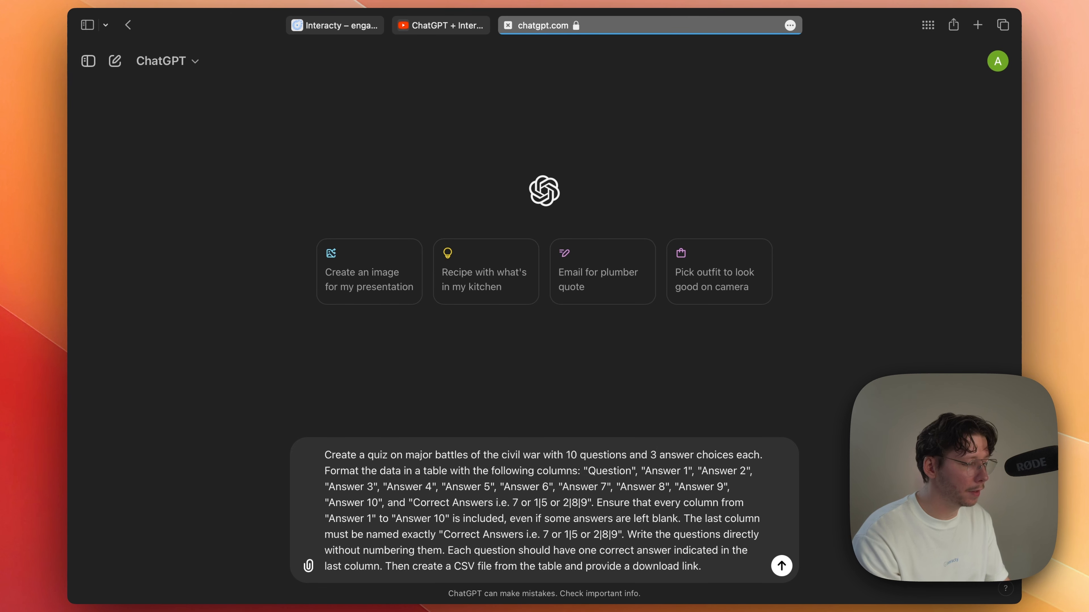
# Step: Submit the quiz prompt and download the generated Civil War quiz CSV file
pyautogui.press('Return')
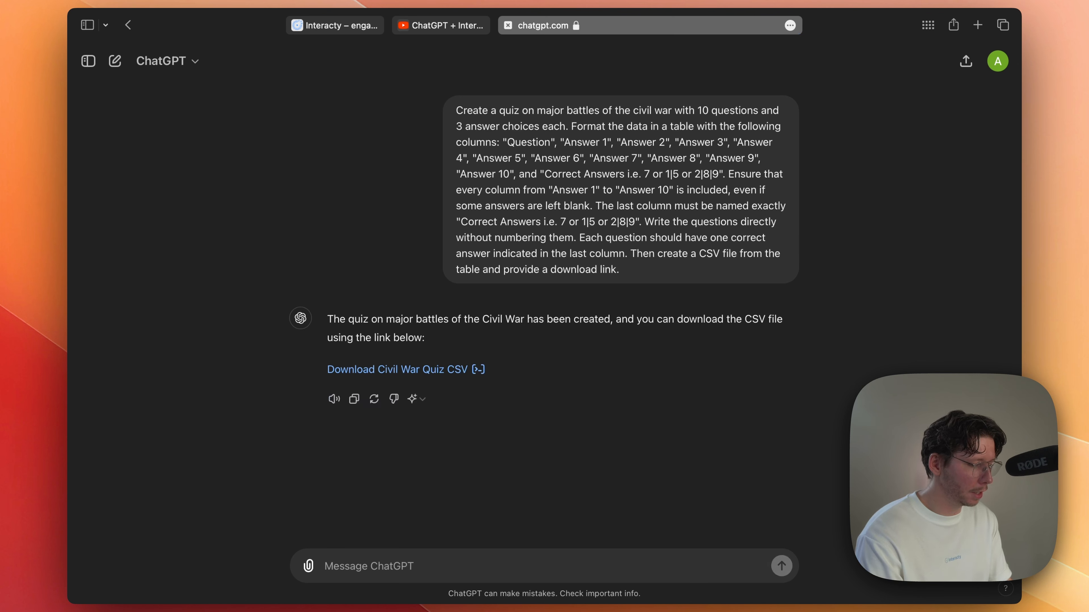
pyautogui.click(453, 372)
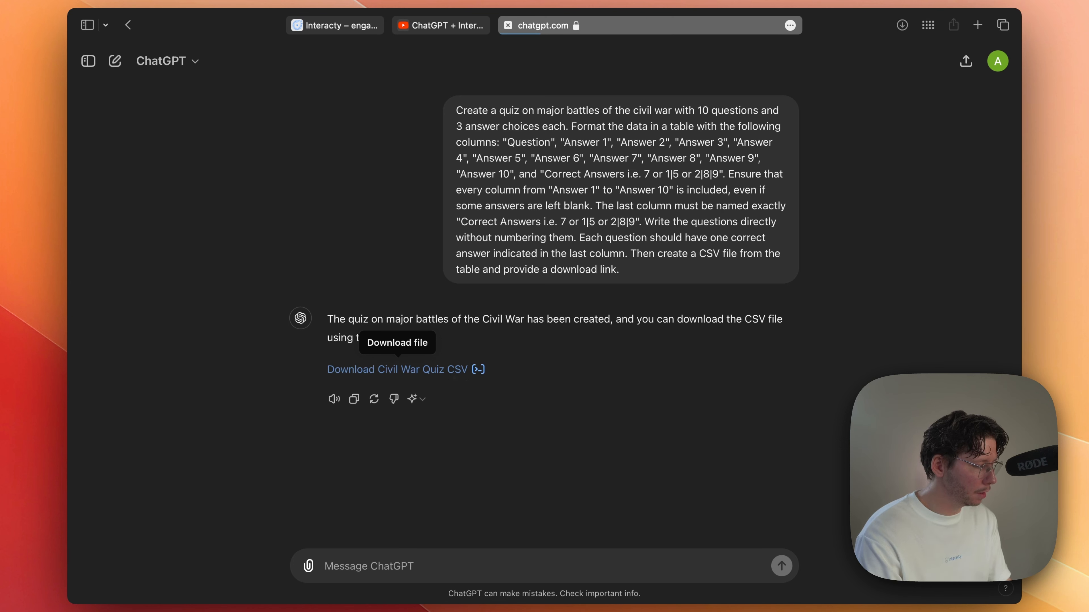
# Step: Open interacty.me in a new tab and go to the account's projects
pyautogui.press('super+t')
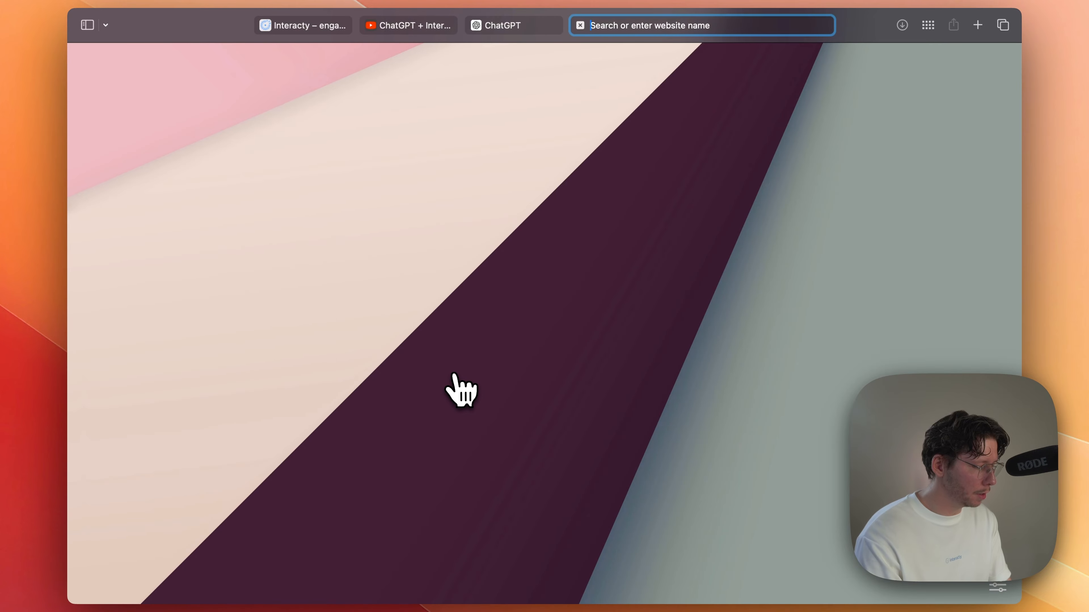
pyautogui.write('interacty.me')
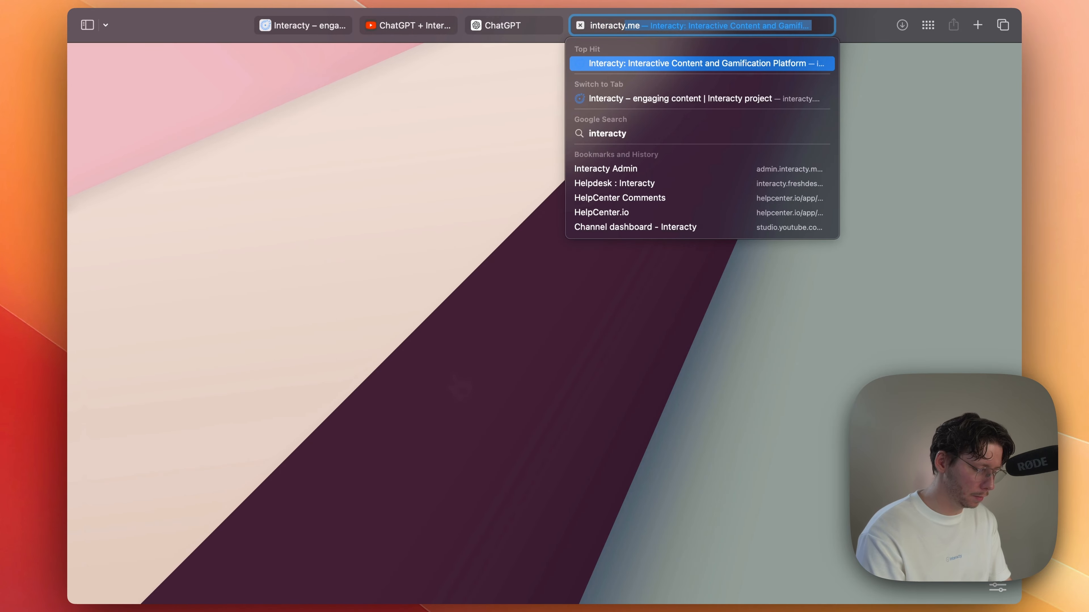
pyautogui.press('Return')
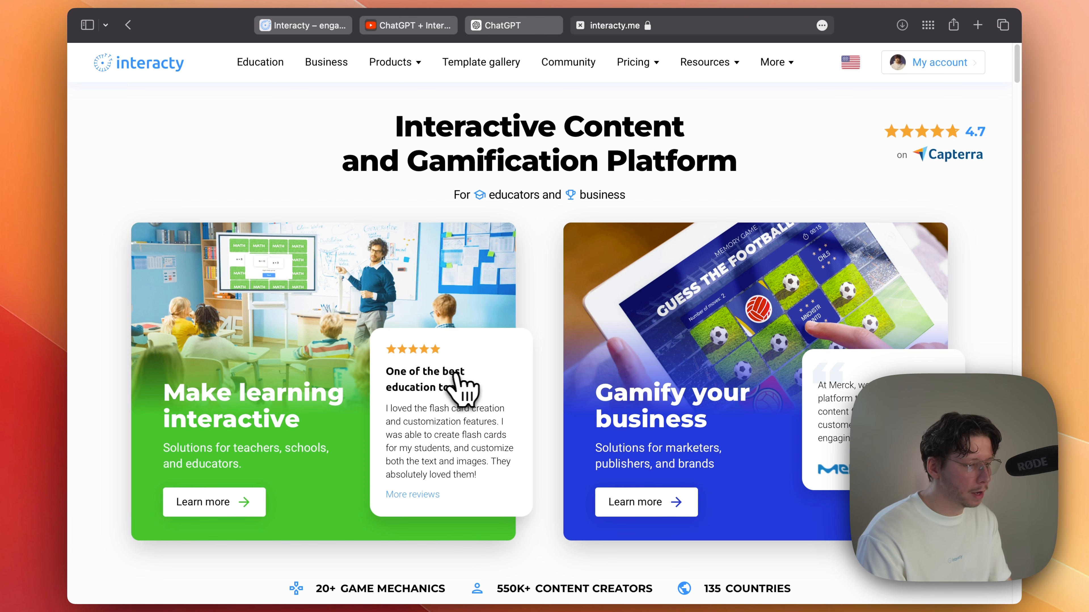
pyautogui.click(939, 68)
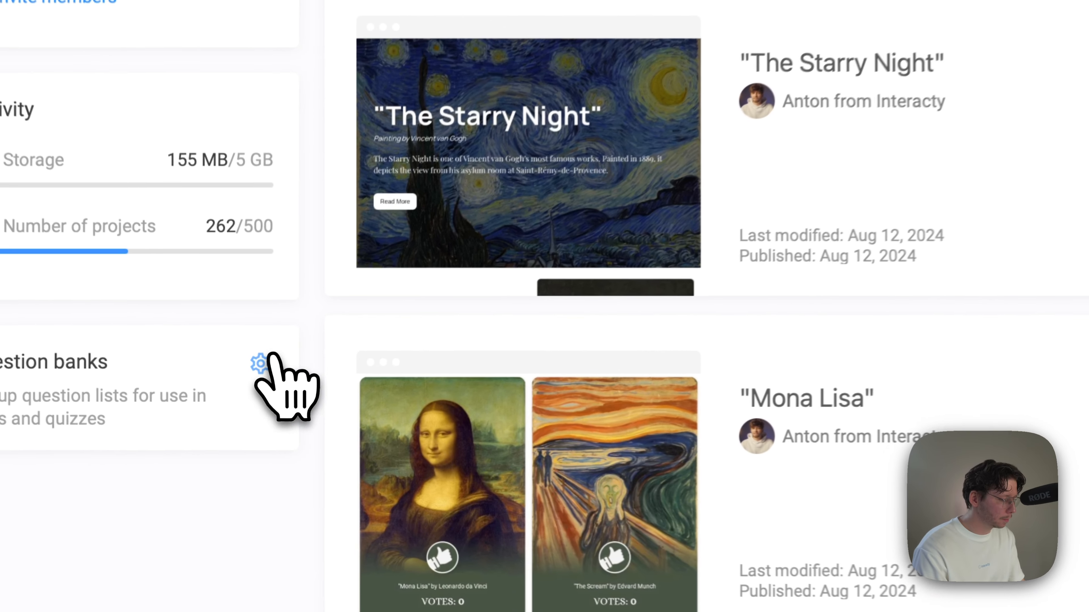
# Step: Open the question banks settings and upload the downloaded Civil War quiz CSV from the Downloads folder
pyautogui.click(246, 426)
pyautogui.scroll(5, 265, 353)
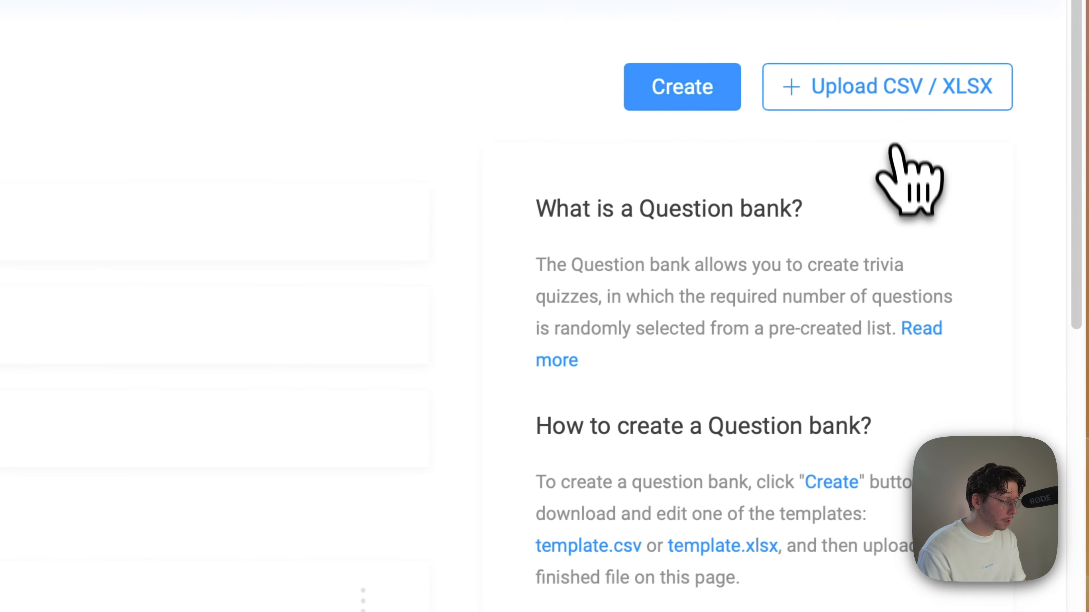
pyautogui.click(894, 94)
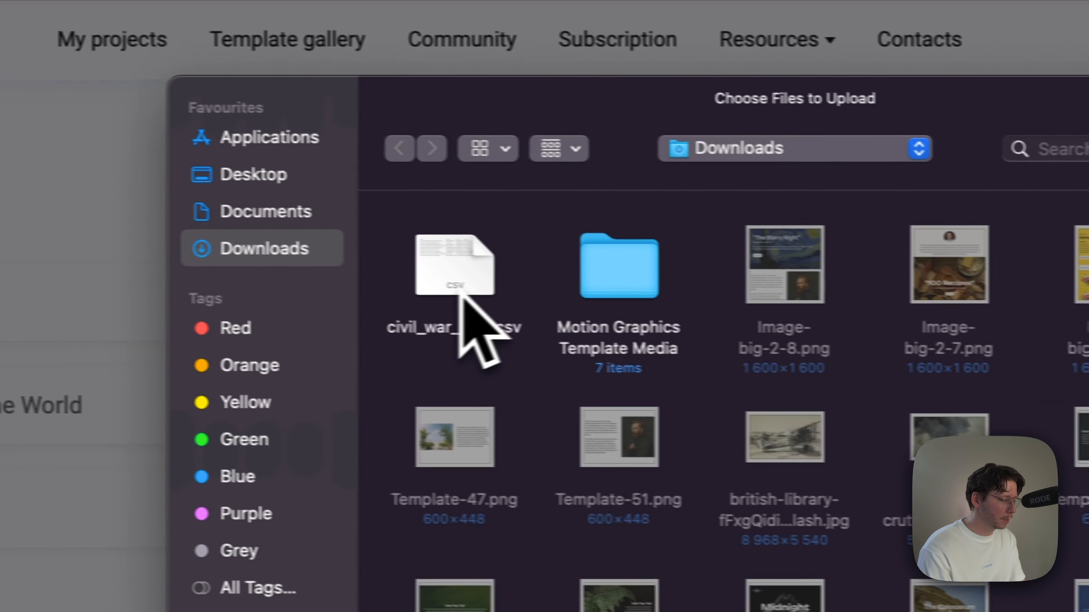
pyautogui.doubleClick(190, 274)
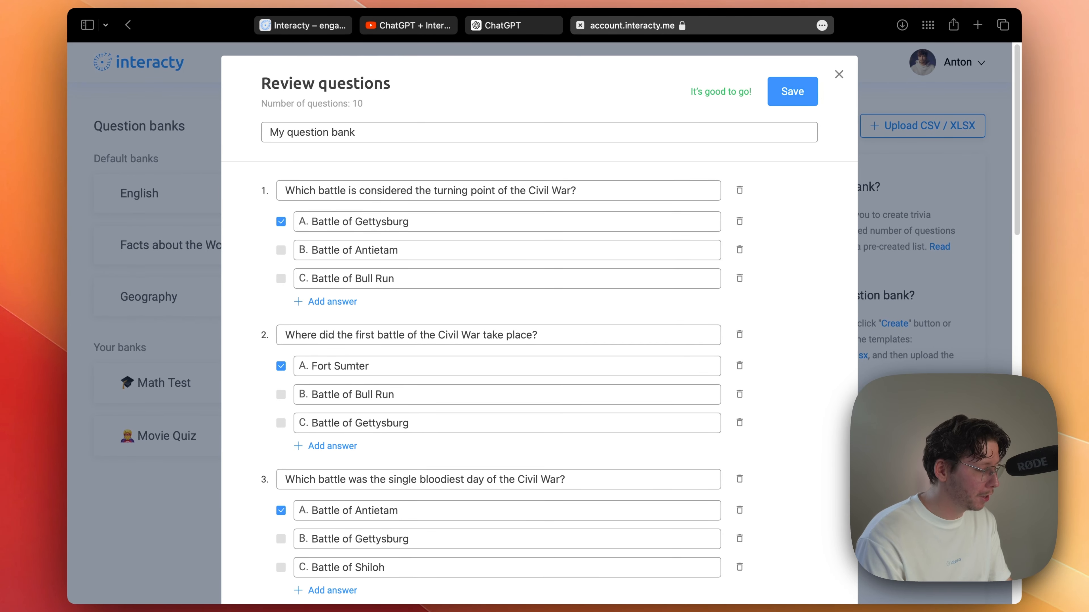
# Step: Try marking Battle of Bull Run and Battle of Antietam as correct answers to question 6, unmarking each again
pyautogui.scroll(-15, 539, 324)
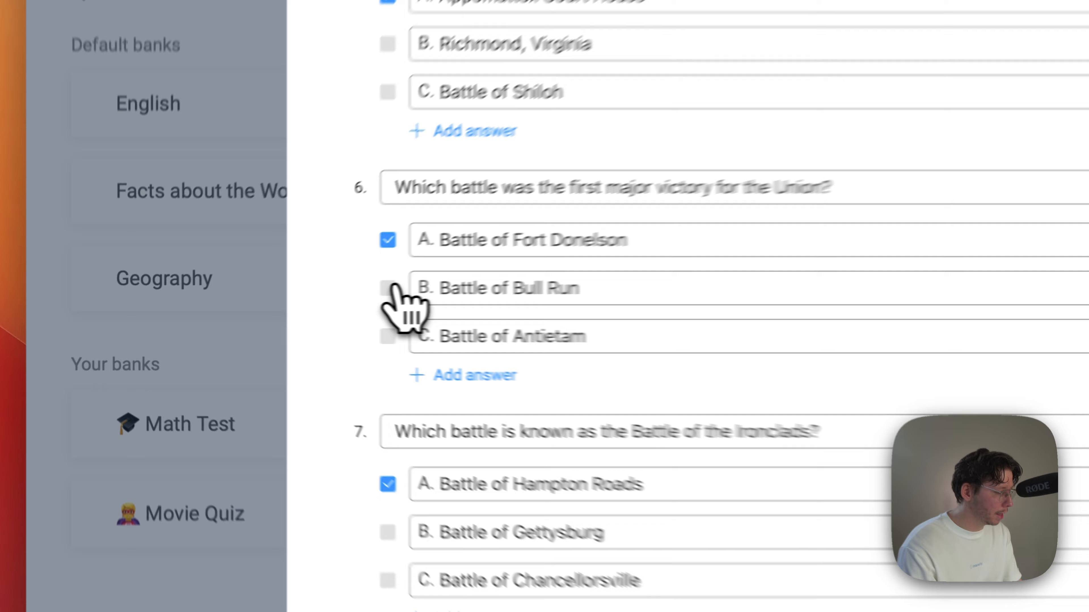
pyautogui.click(280, 302)
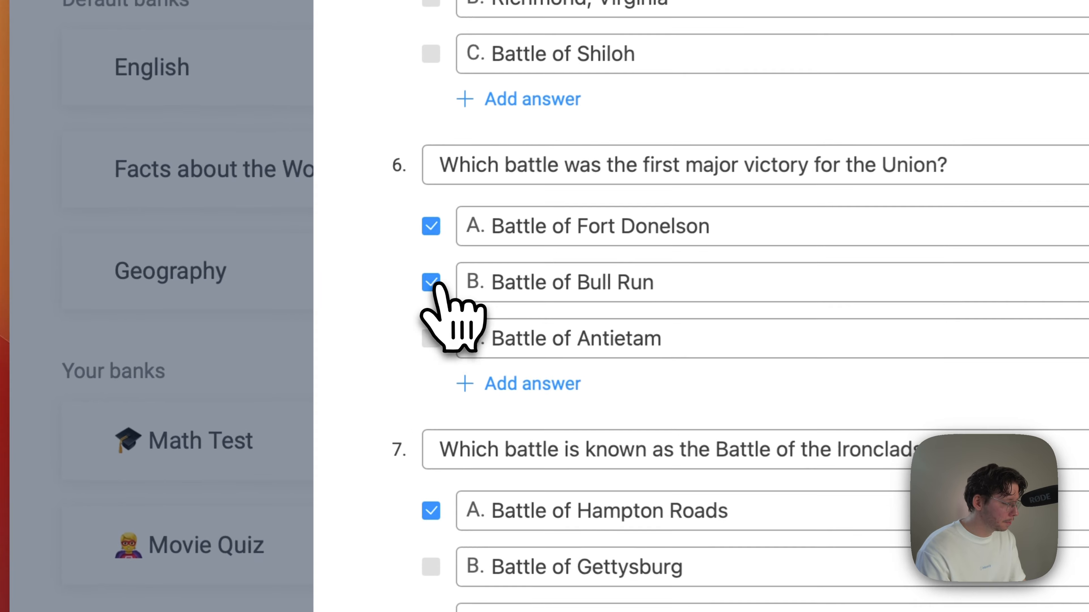
pyautogui.click(436, 280)
pyautogui.click(437, 336)
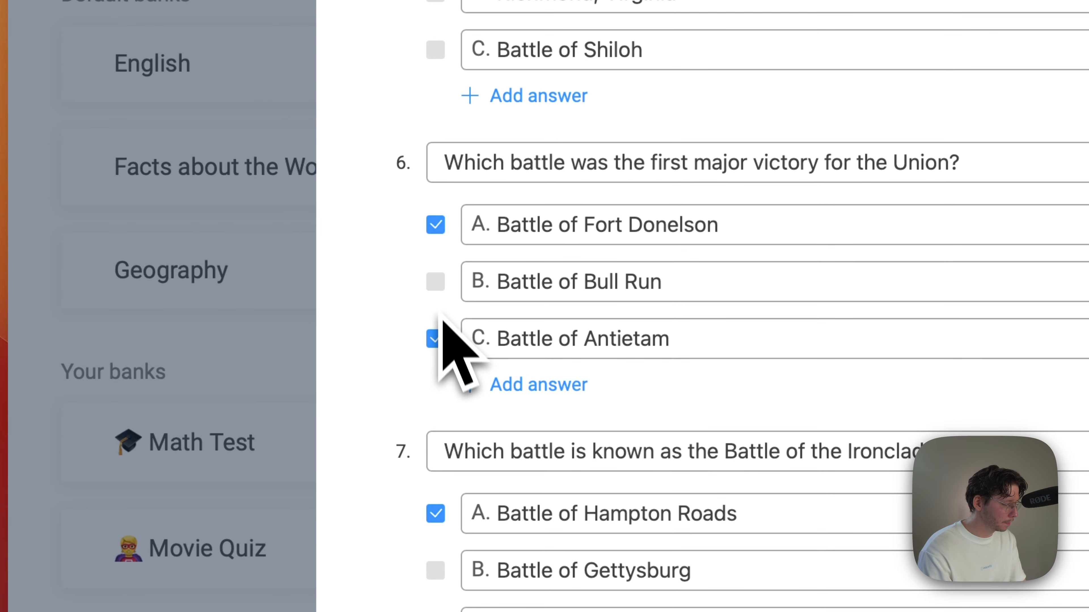
pyautogui.click(435, 338)
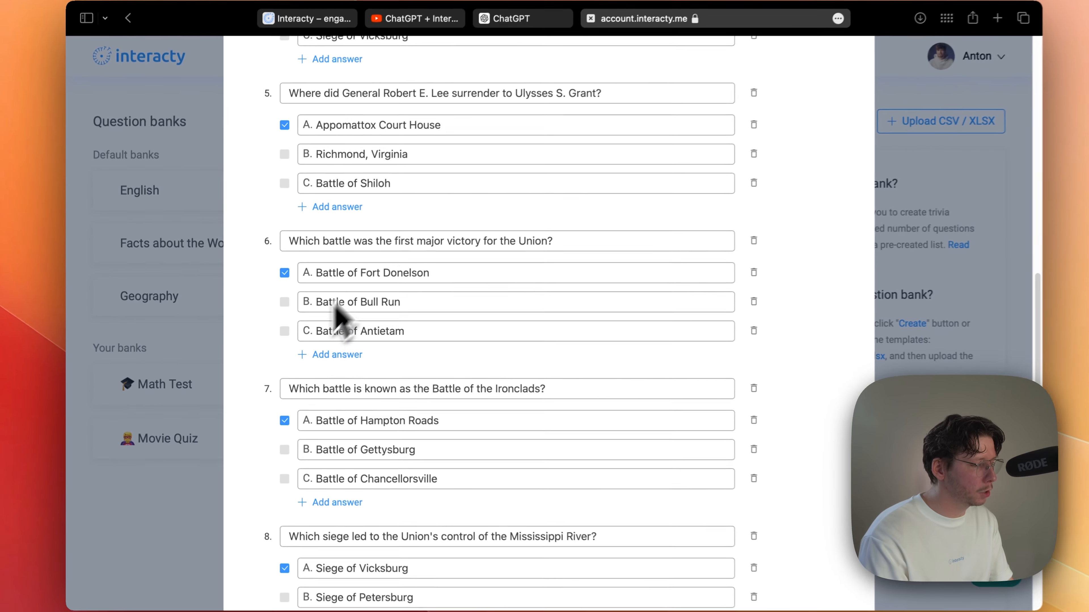
# Step: Name the question bank "Major Battles of the Civil War" and save it
pyautogui.scroll(15, 482, 112)
pyautogui.moveTo(497, 129); pyautogui.dragTo(231, 132)
pyautogui.write('Major Battles of the Civil War')
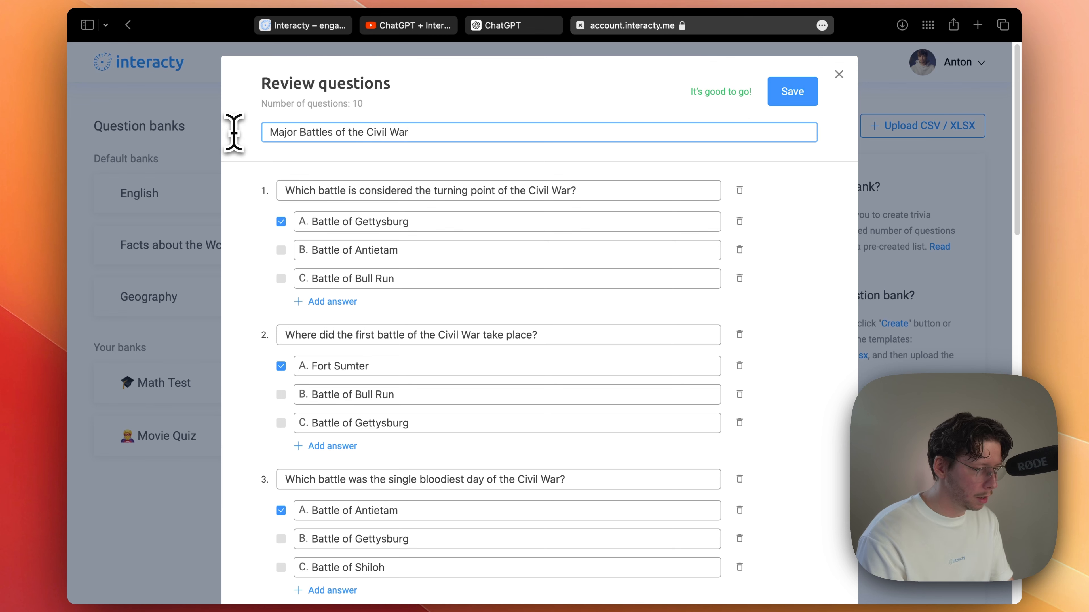
pyautogui.click(791, 95)
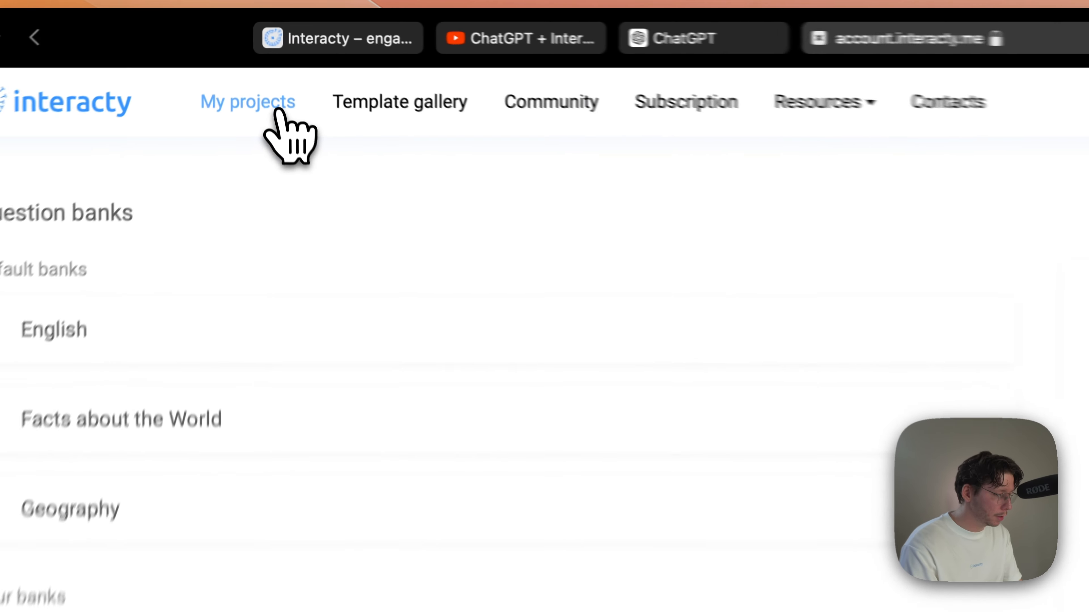
# Step: Go to the projects overview and create a new project from scratch
pyautogui.click(280, 112)
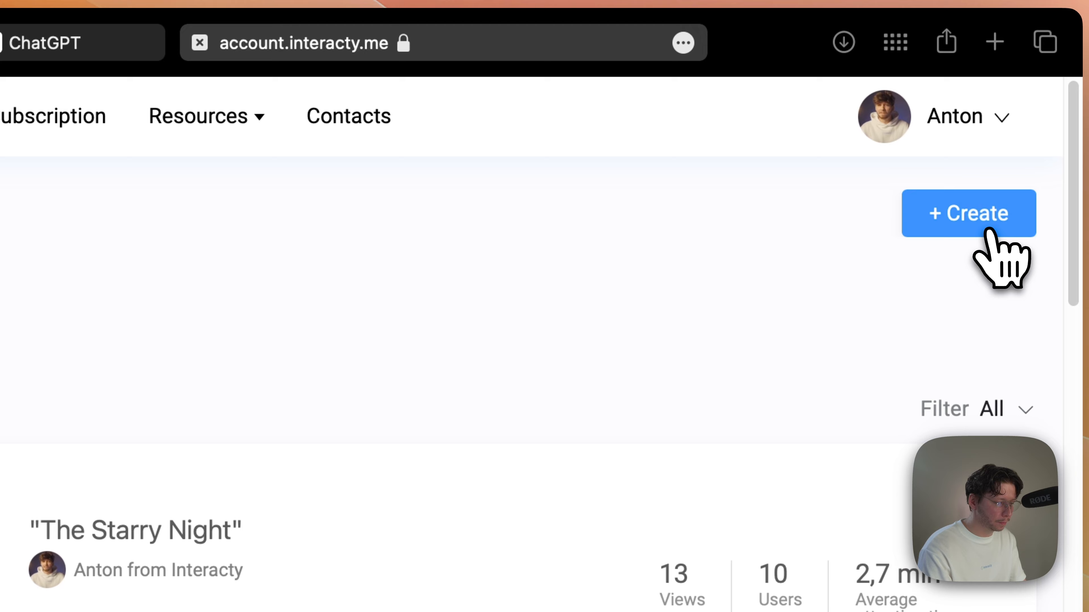
pyautogui.click(985, 232)
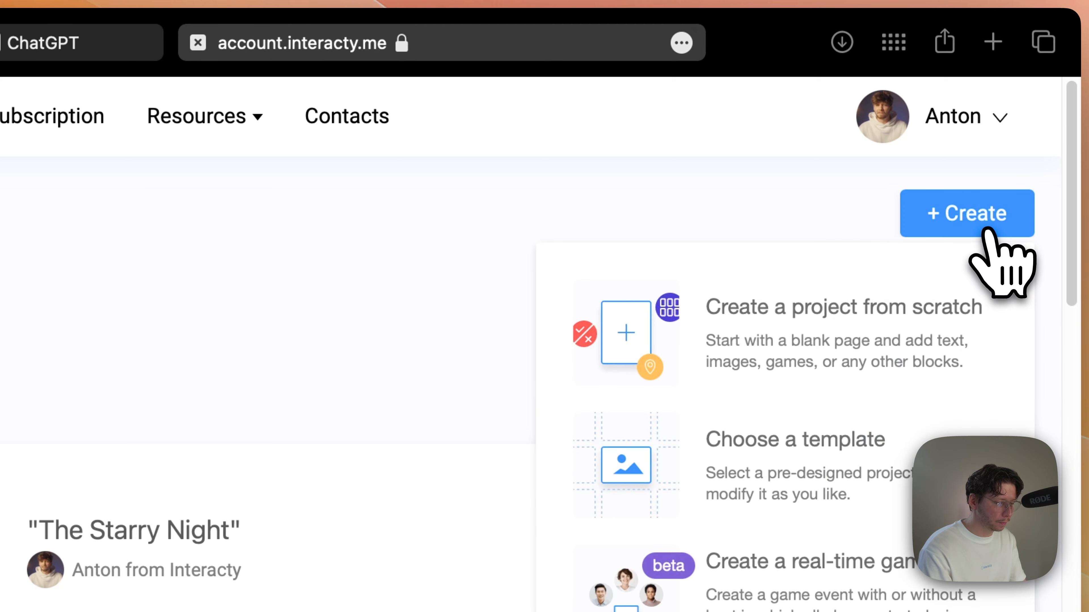
pyautogui.click(979, 338)
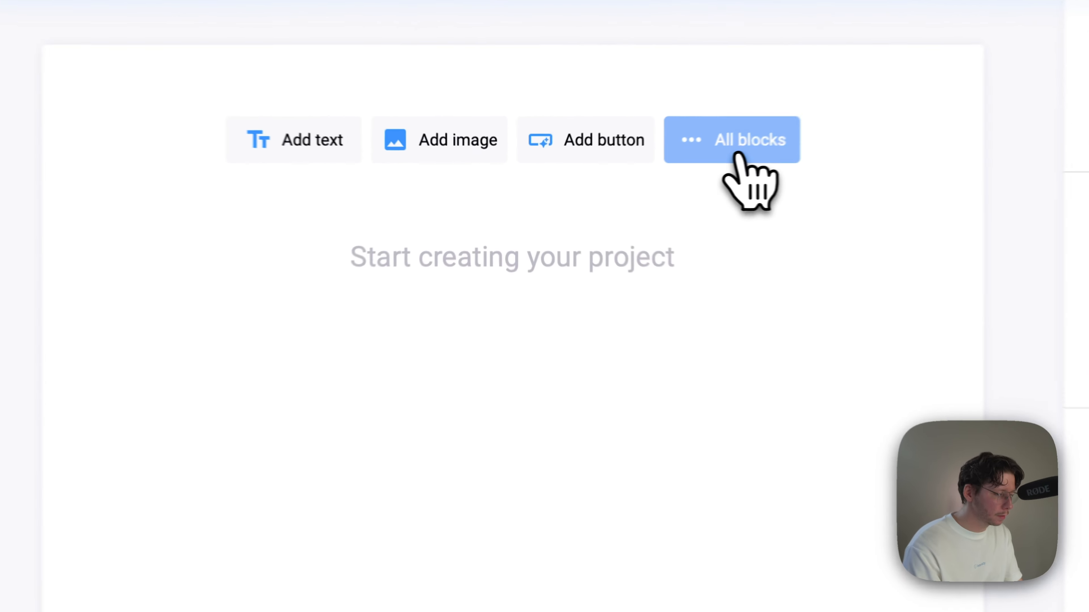
# Step: Add a Quiz block with the simple layout for text questions to the Home page
pyautogui.click(603, 187)
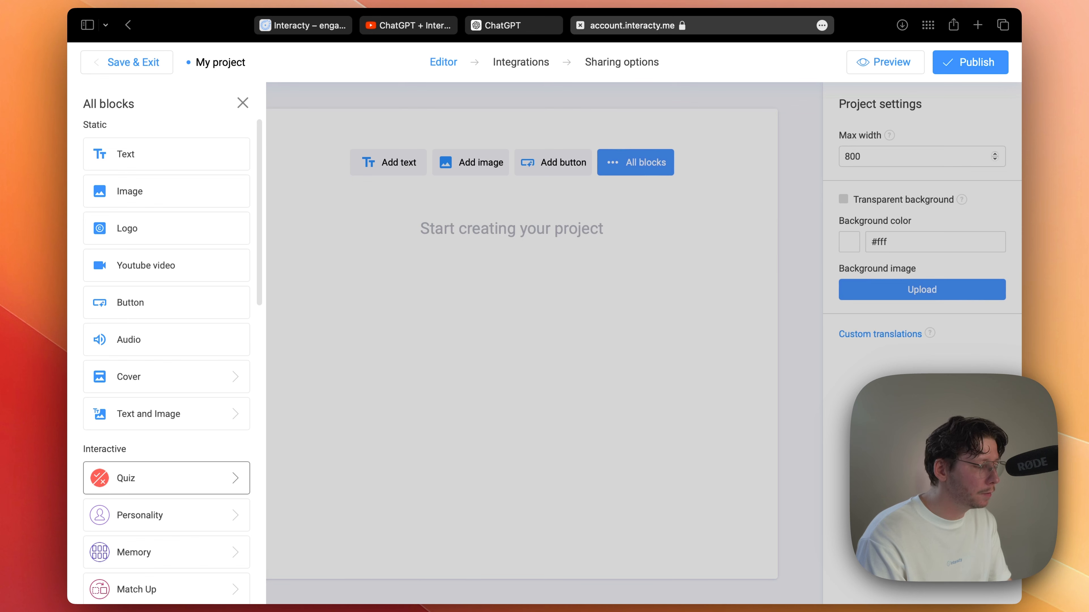
pyautogui.scroll(-9, 167, 484)
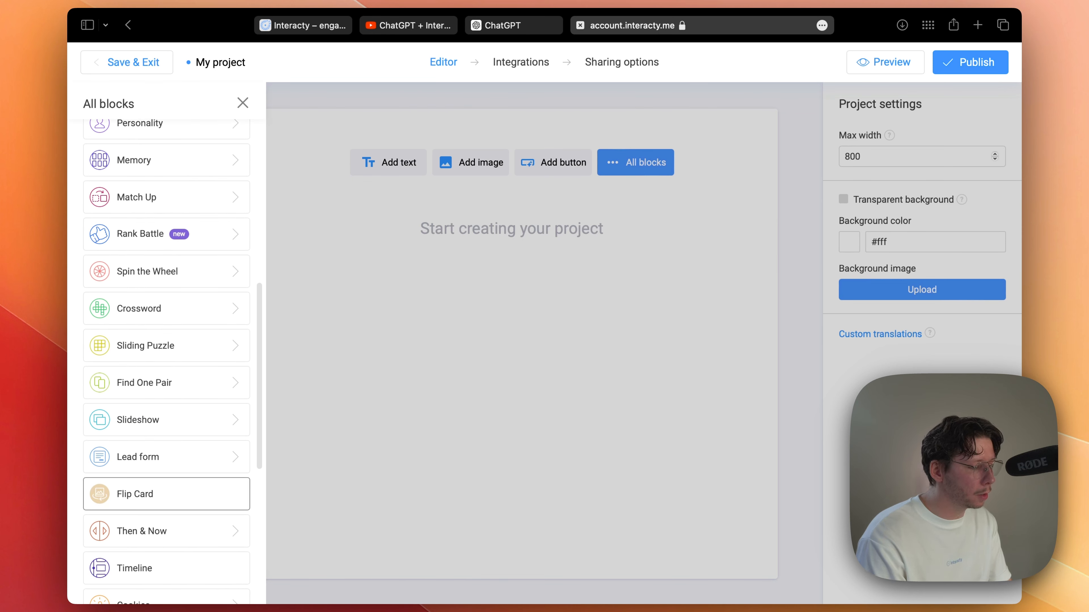
pyautogui.scroll(9, 167, 489)
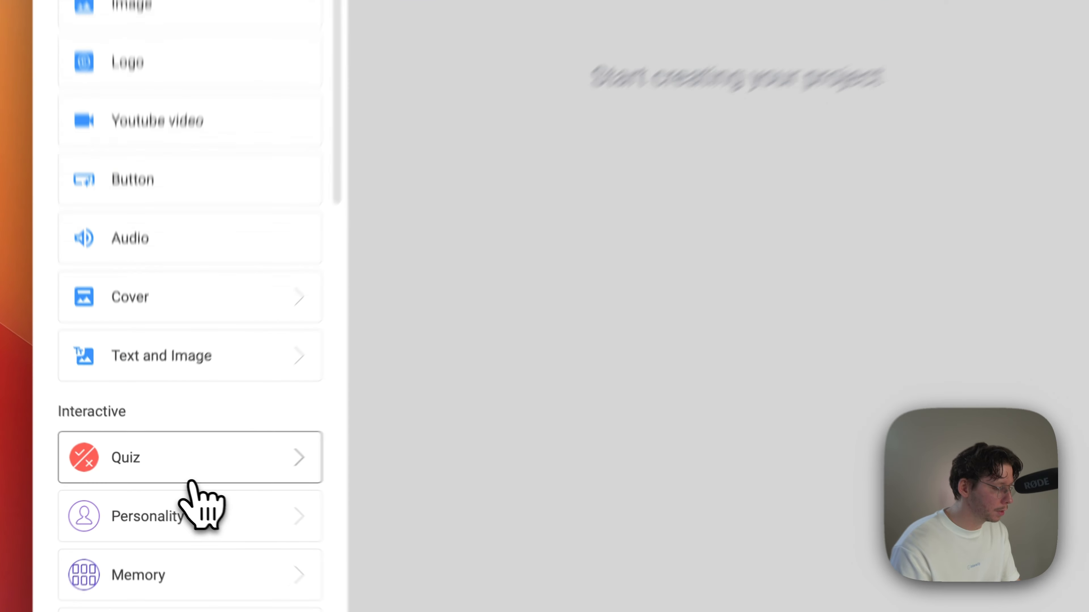
pyautogui.click(166, 481)
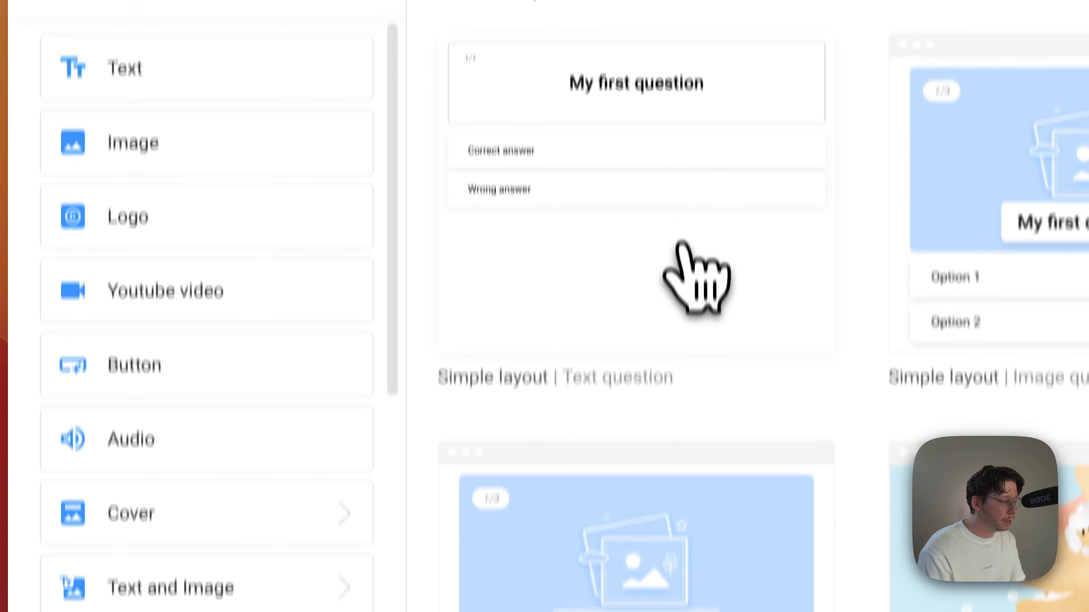
pyautogui.click(683, 290)
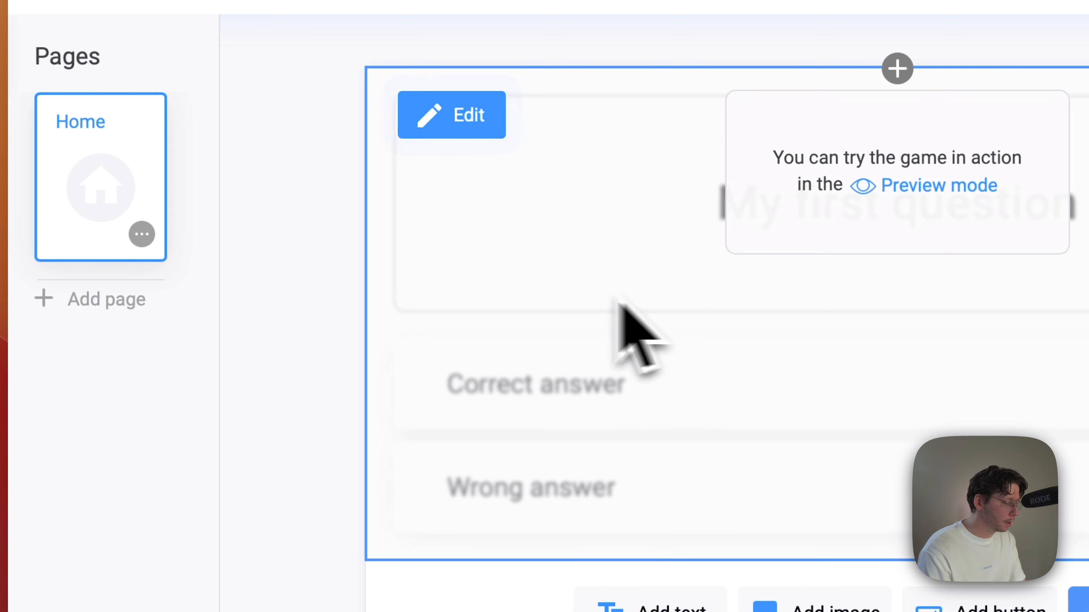
# Step: Edit the quiz so its questions come from the "Major Battles of the Civil War" question bank
pyautogui.click(451, 129)
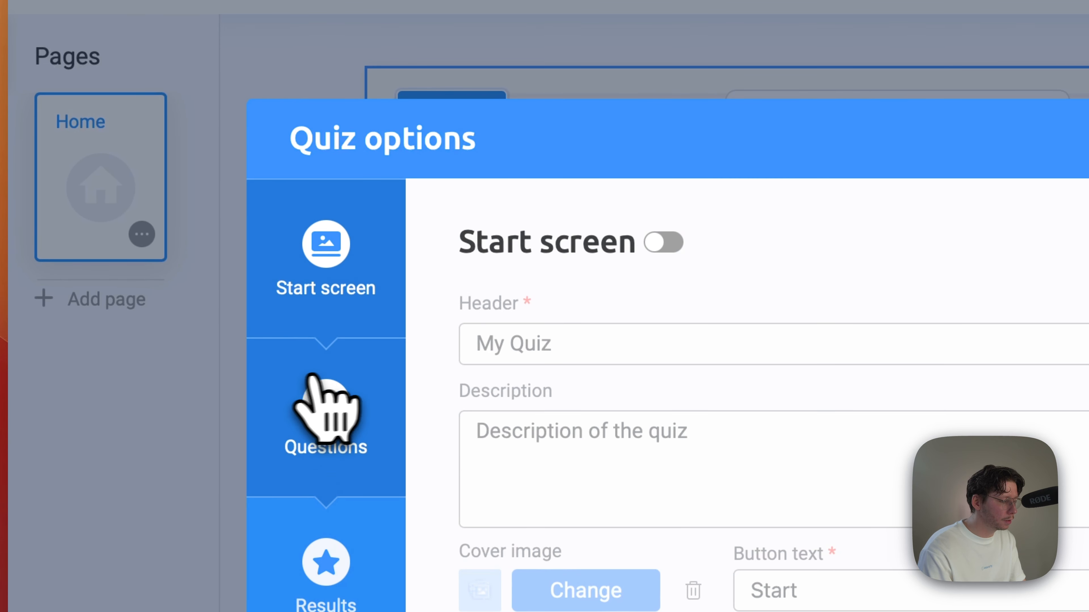
pyautogui.click(360, 450)
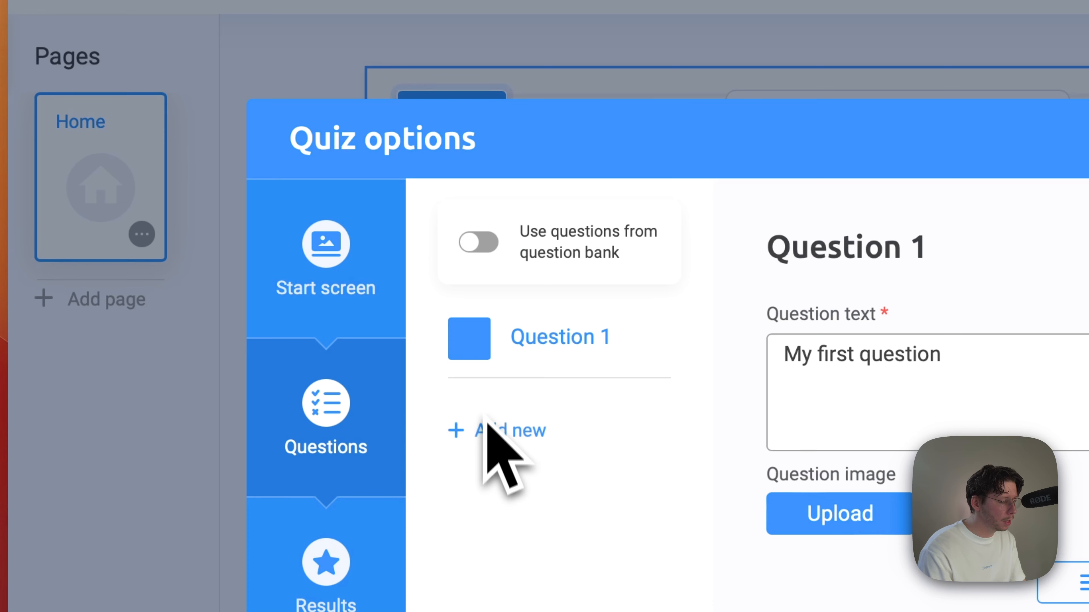
pyautogui.click(479, 242)
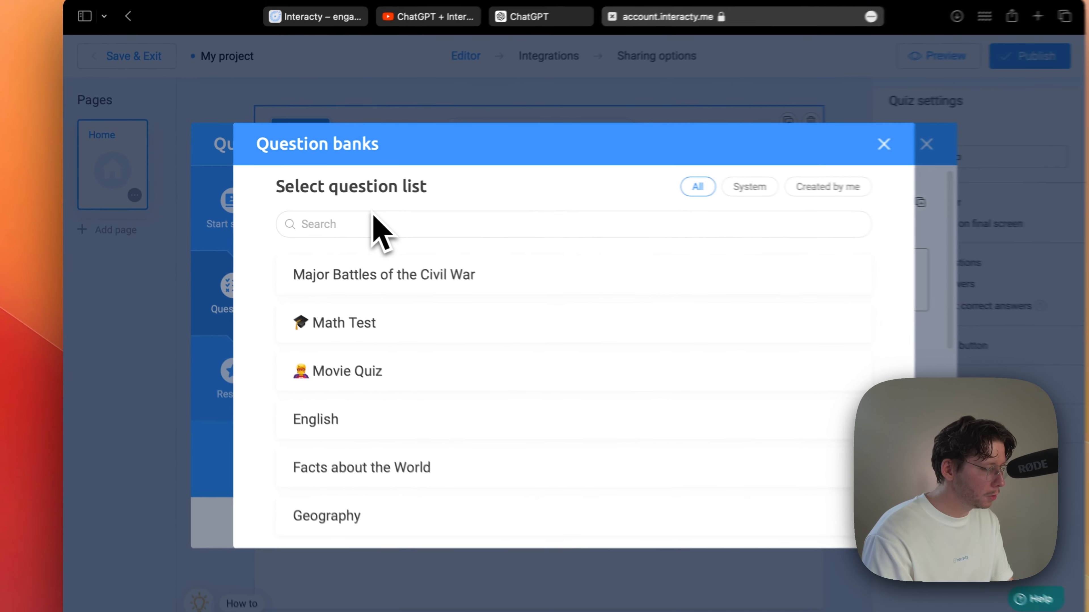
pyautogui.click(374, 278)
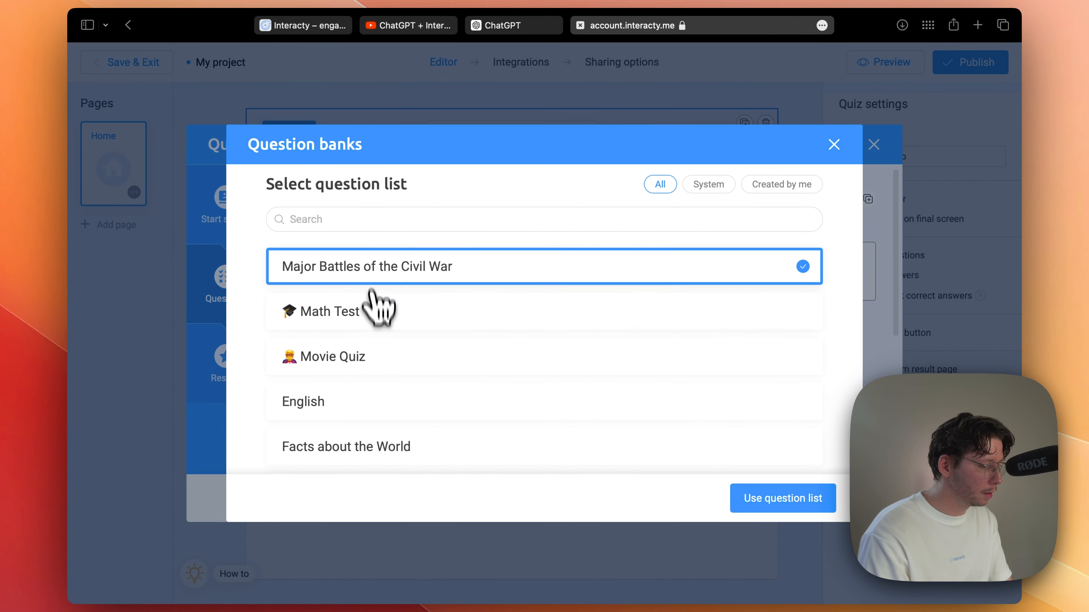
pyautogui.click(767, 500)
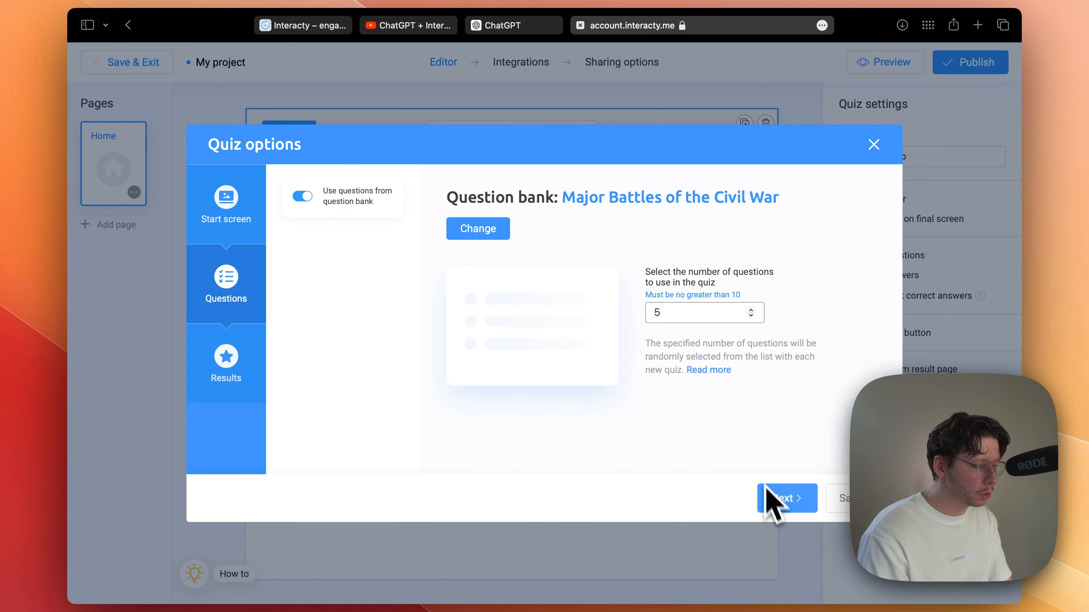
# Step: Set the number of questions used in the quiz to 10 and save the quiz options
pyautogui.doubleClick(645, 312)
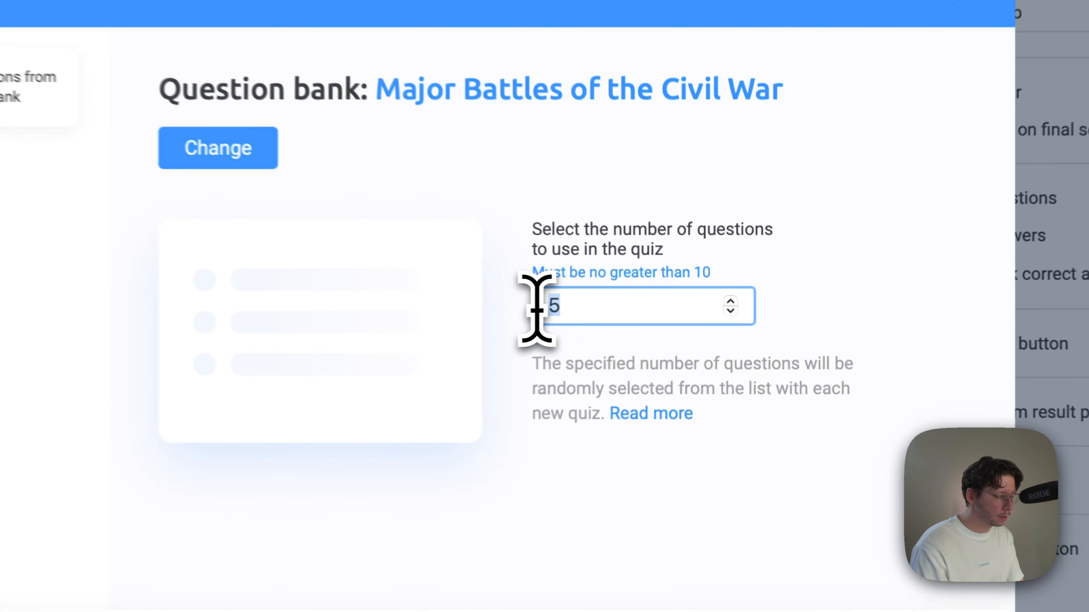
pyautogui.write('10')
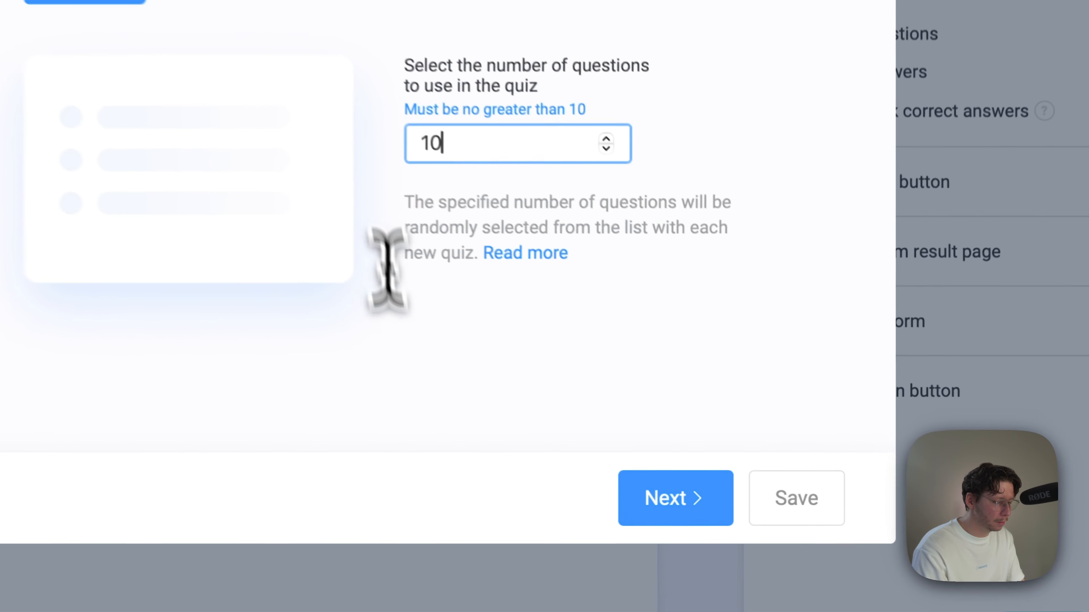
pyautogui.click(771, 482)
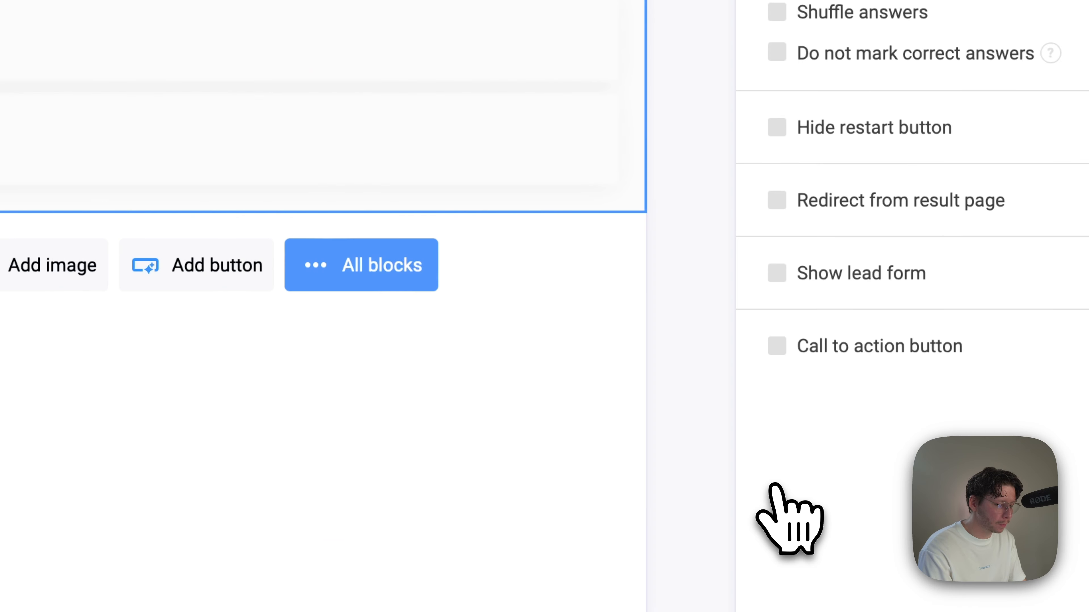
# Step: Preview the quiz, answer the first question with Battle of Gettysburg and continue to the second question
pyautogui.click(832, 117)
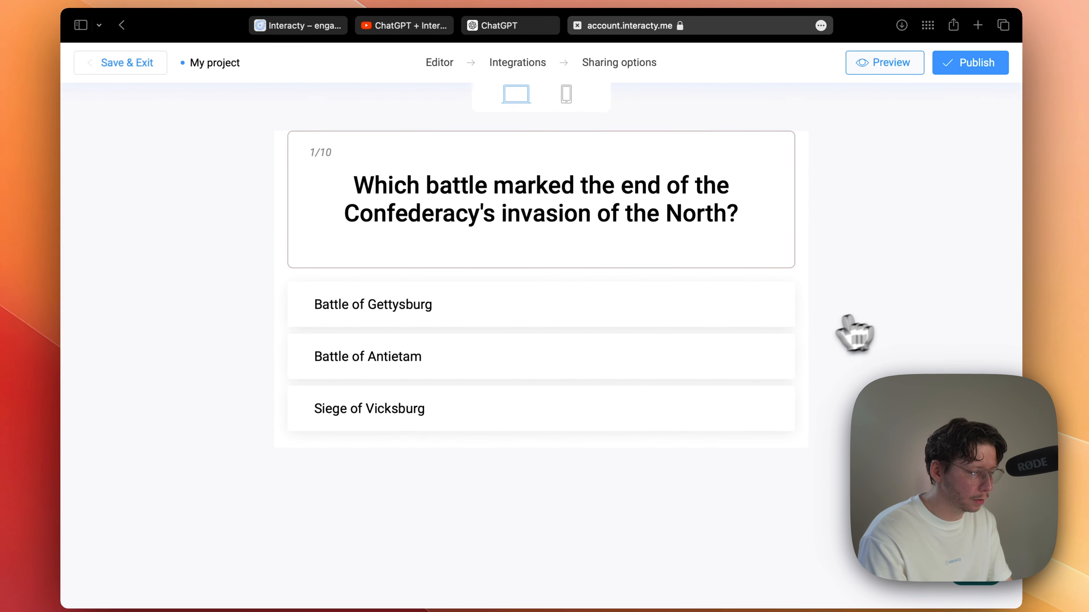
pyautogui.click(729, 317)
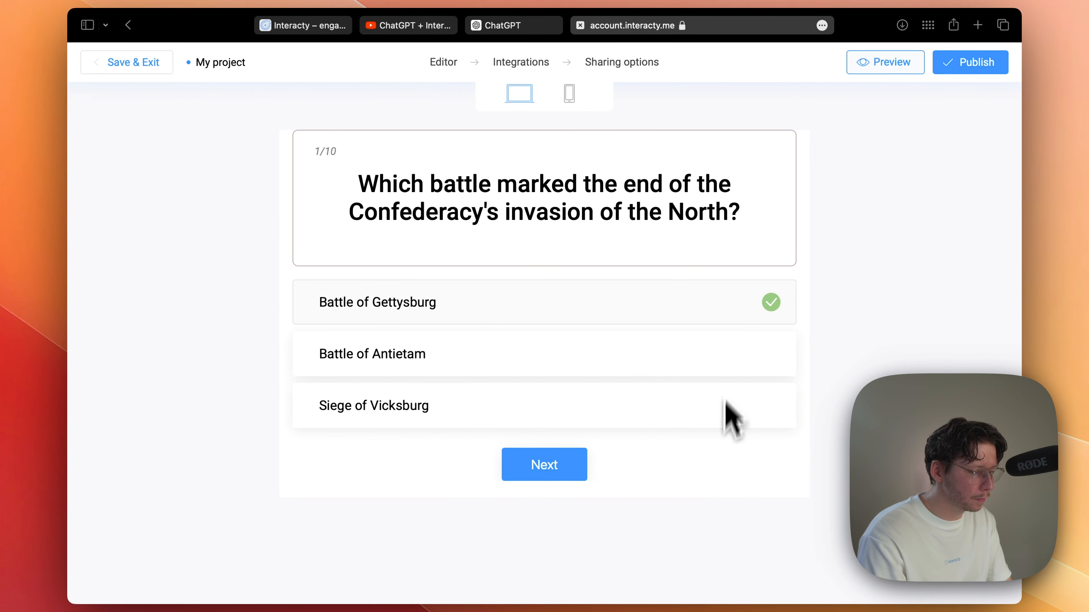
pyautogui.click(543, 474)
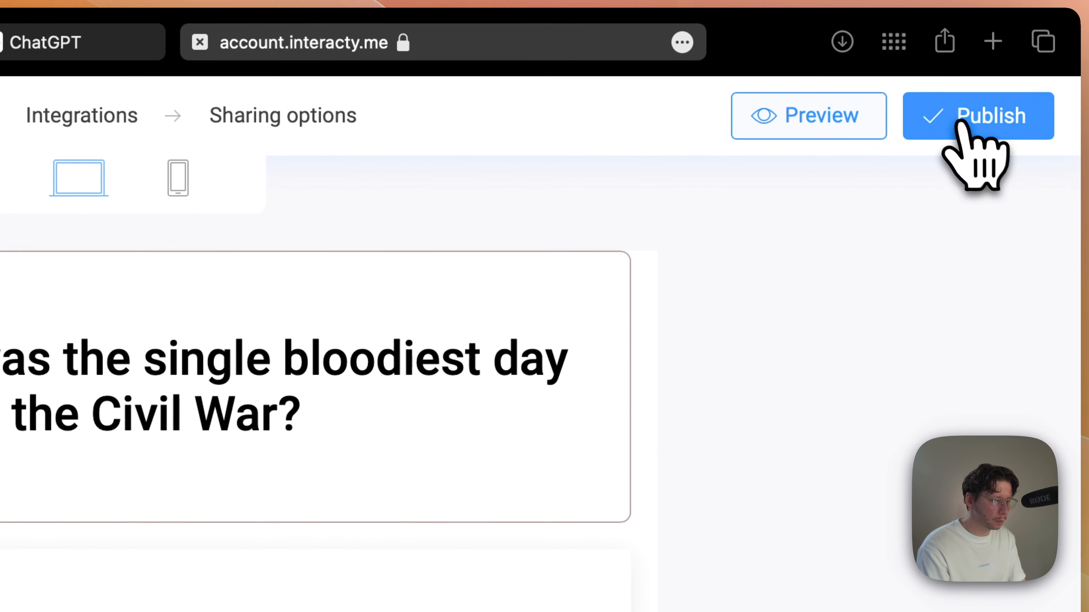
# Step: Publish the project and copy its link for sharing with students
pyautogui.click(976, 134)
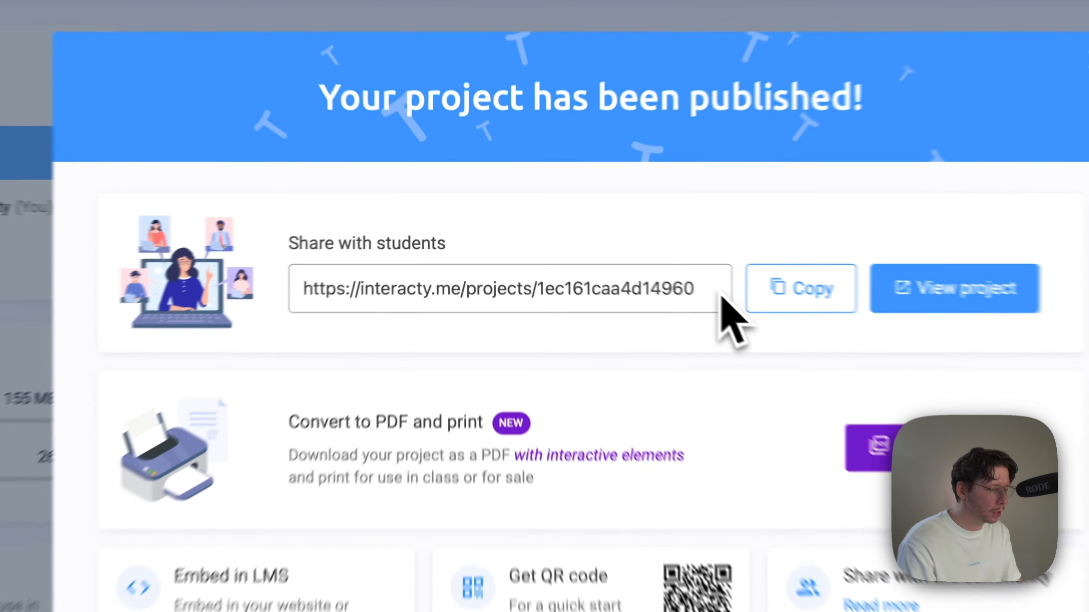
pyautogui.moveTo(710, 292); pyautogui.dragTo(317, 298)
pyautogui.click(825, 289)
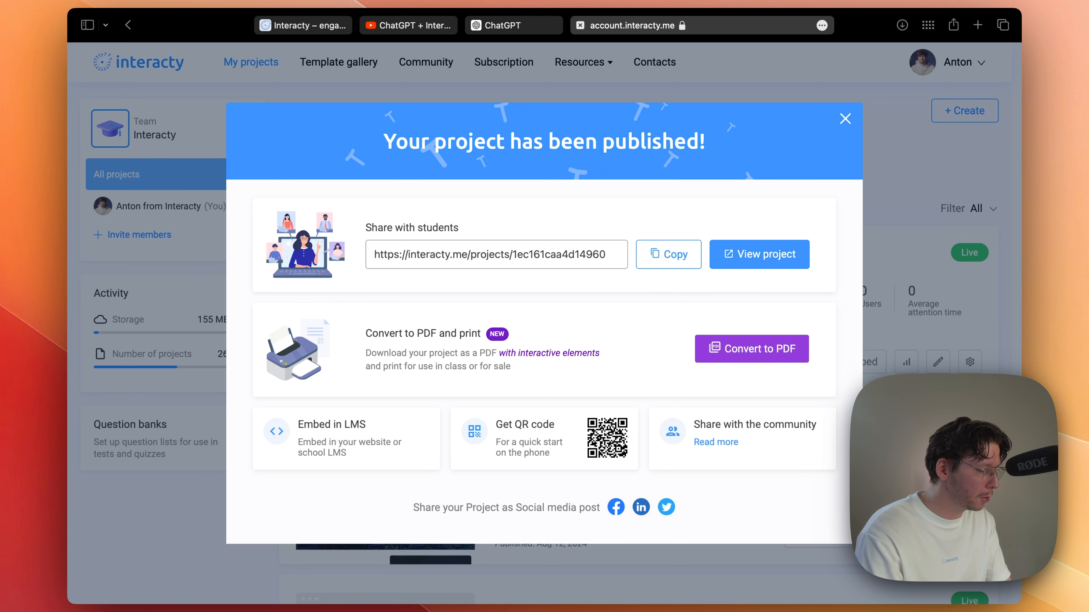
# Step: Convert the published project to PDF and open the downloaded My project-22.pdf in Preview
pyautogui.click(758, 349)
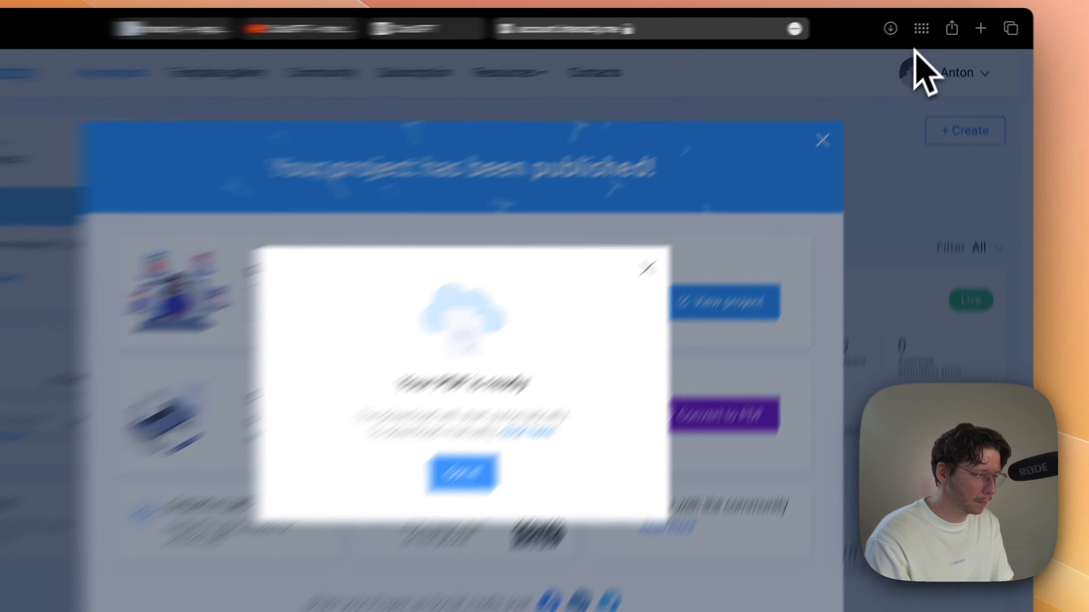
pyautogui.click(891, 29)
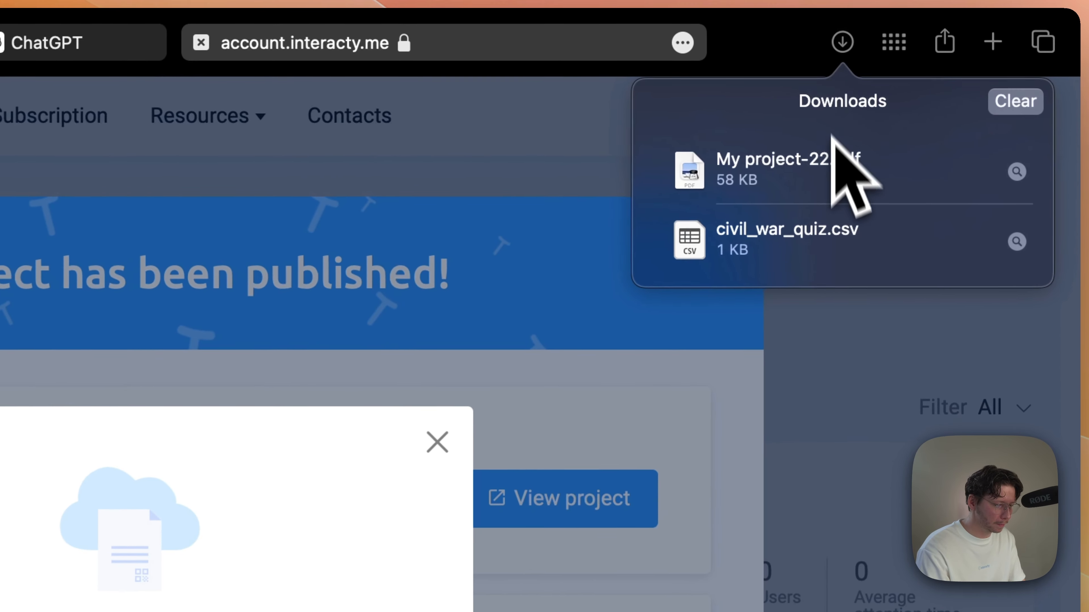
pyautogui.doubleClick(834, 170)
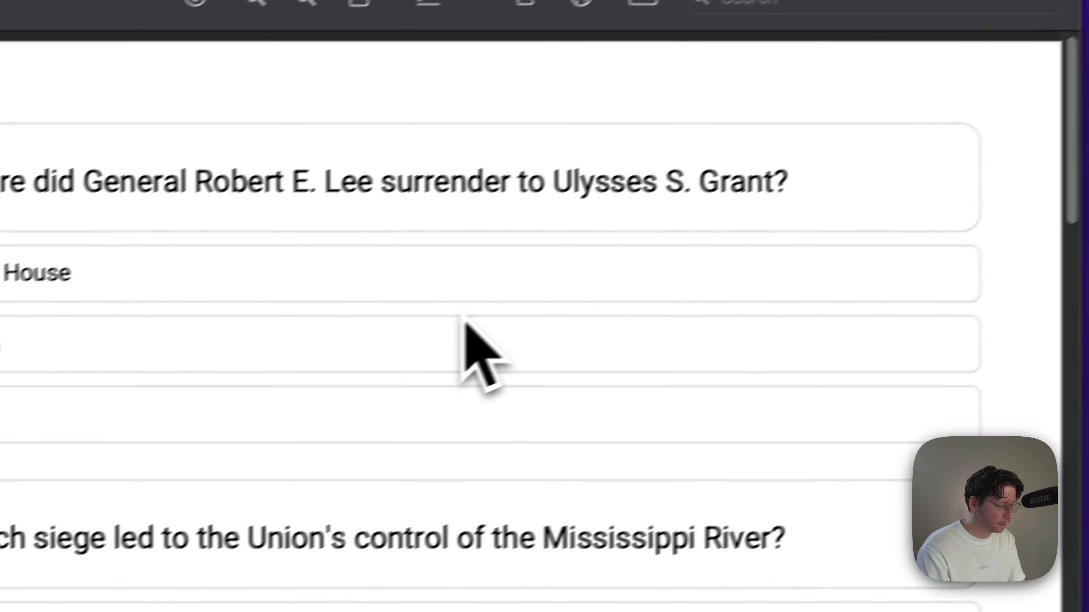
# Step: Look through the PDF's question pages and its last page with the online link, returning to the first page
pyautogui.scroll(-10, 221, 468)
pyautogui.scroll(-15, 532, 377)
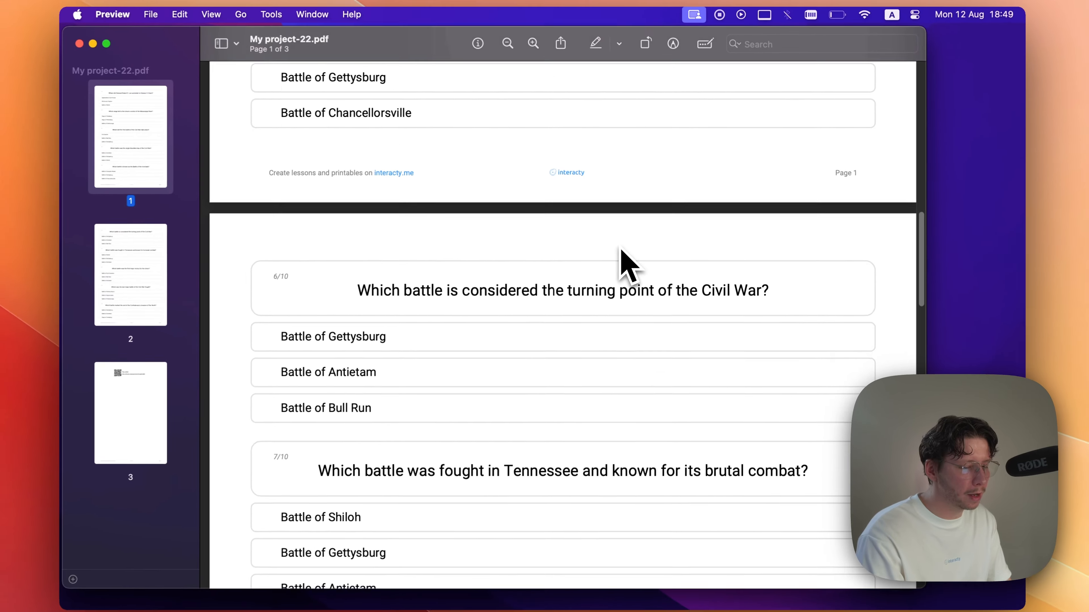
pyautogui.scroll(-5, 564, 321)
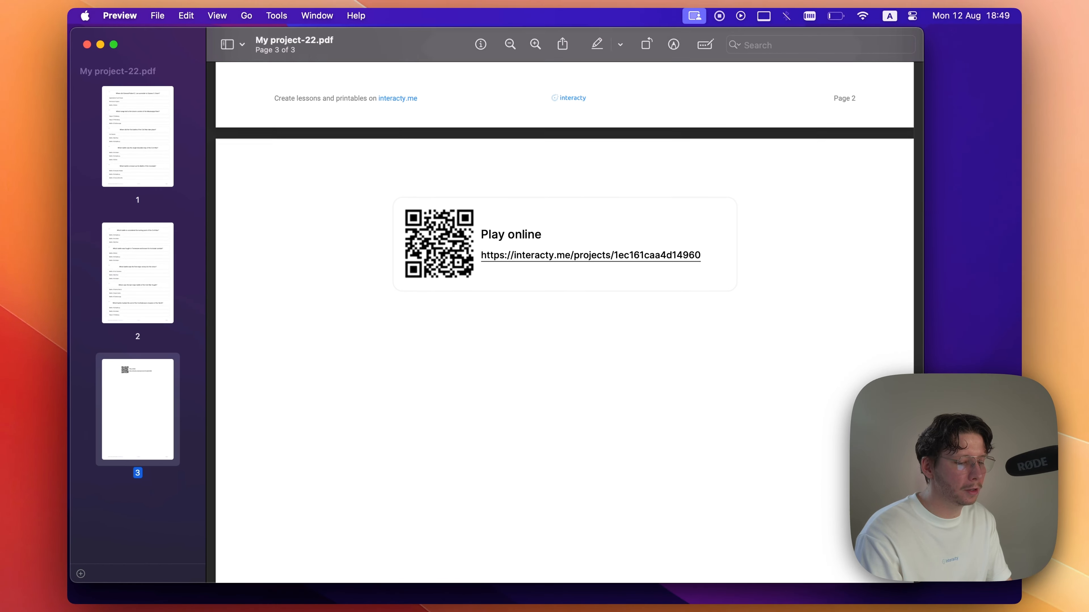
pyautogui.scroll(10, 565, 322)
pyautogui.scroll(15, 564, 322)
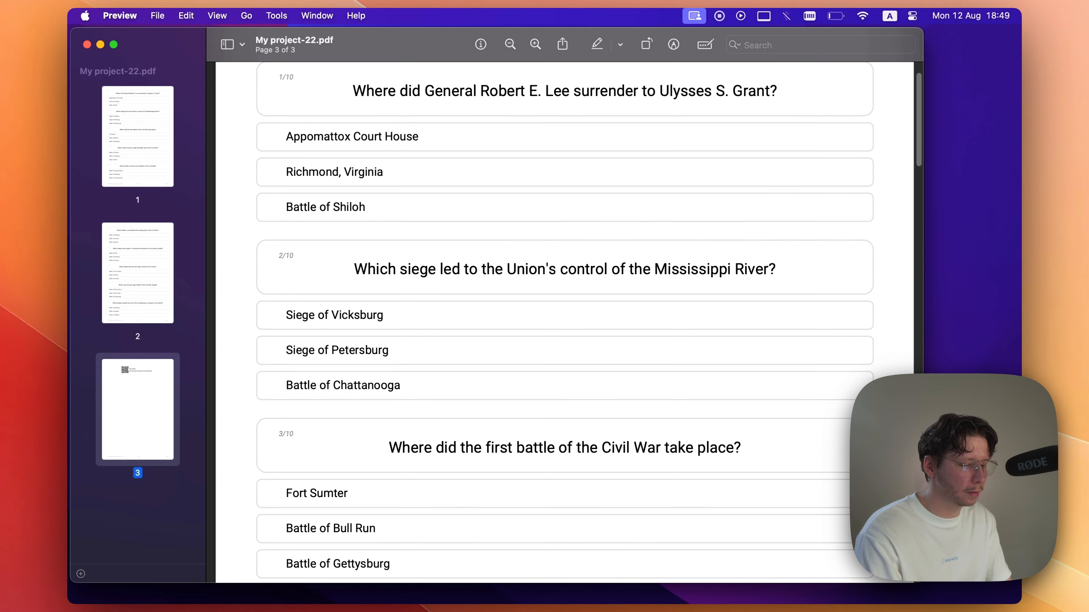